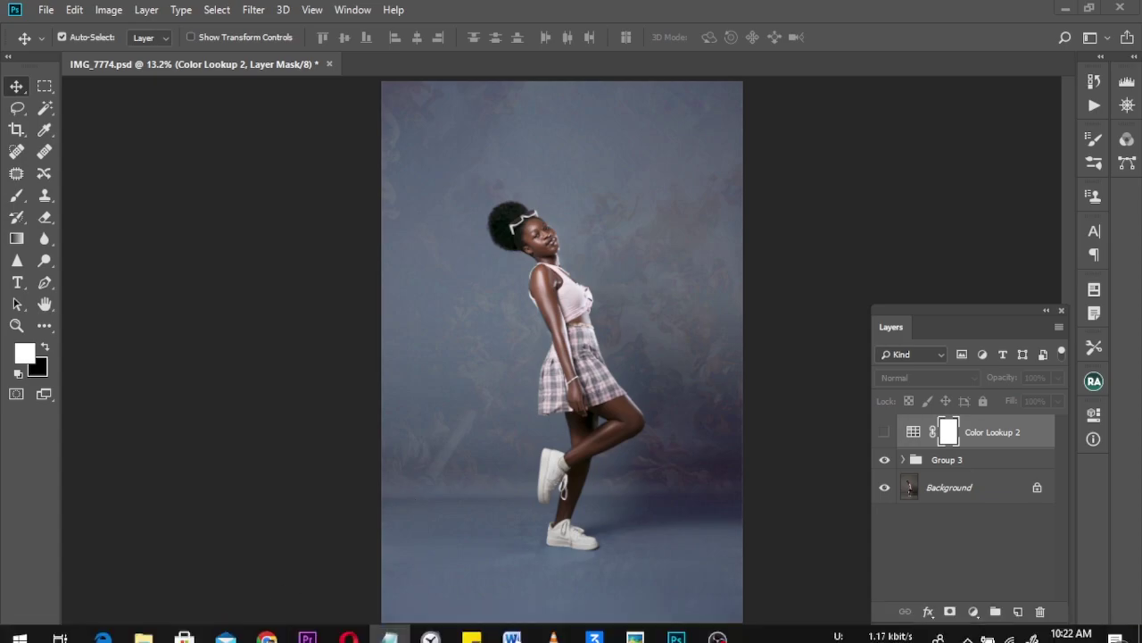
Step: Switch from Photoshop to the photographer's Selar LUT store page in the browser
click(277, 626)
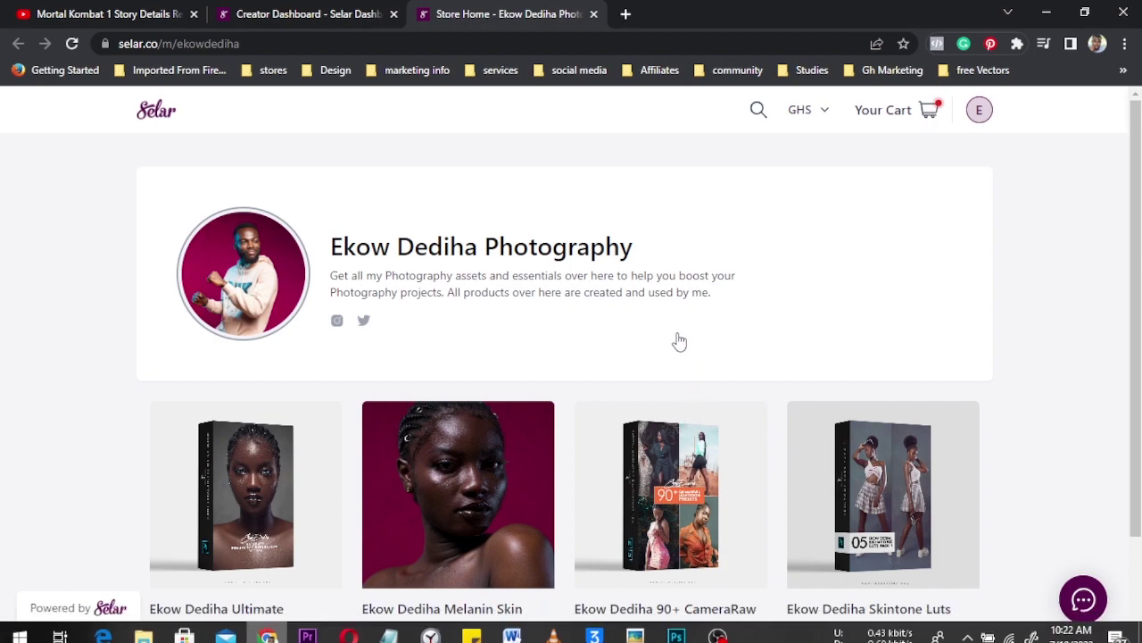
Step: Open the Skintone Luts Pack 1 listing and start checkout for GH¢ 56
scroll(792, 386, down, 2)
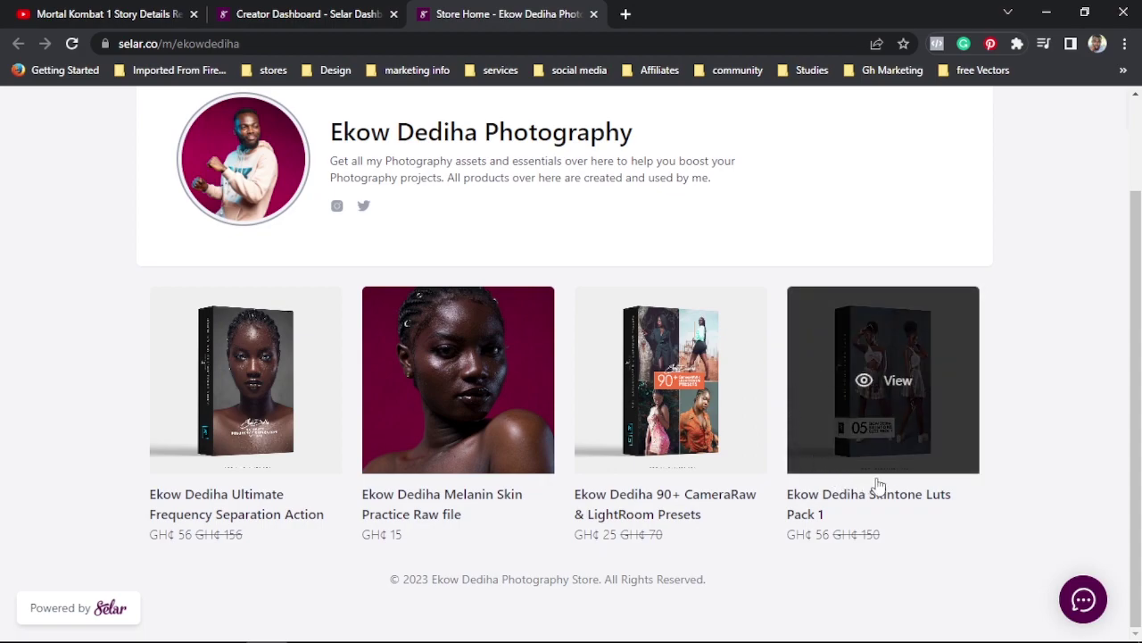
click(875, 413)
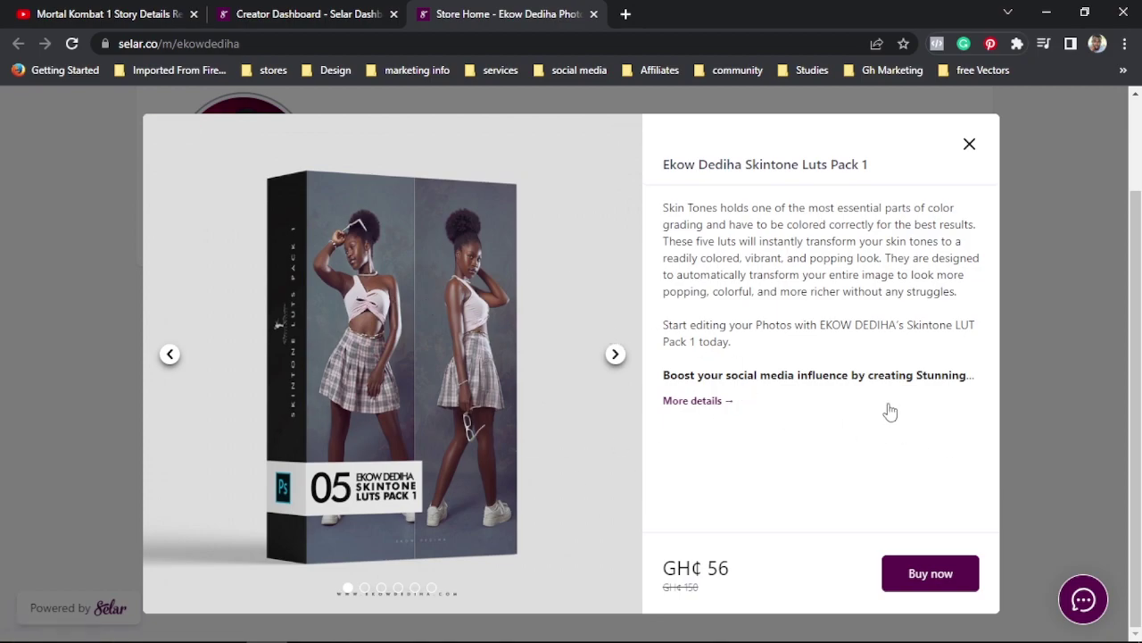
click(933, 580)
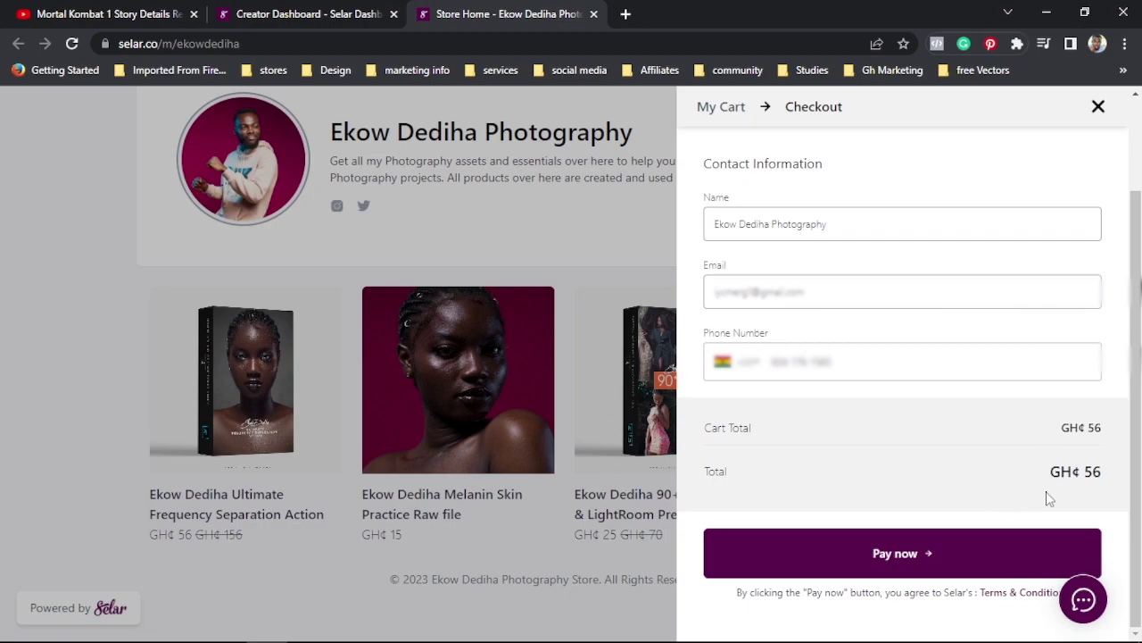
Step: Pay GHS 56 by card for the Skintone Luts Pack 1
click(910, 555)
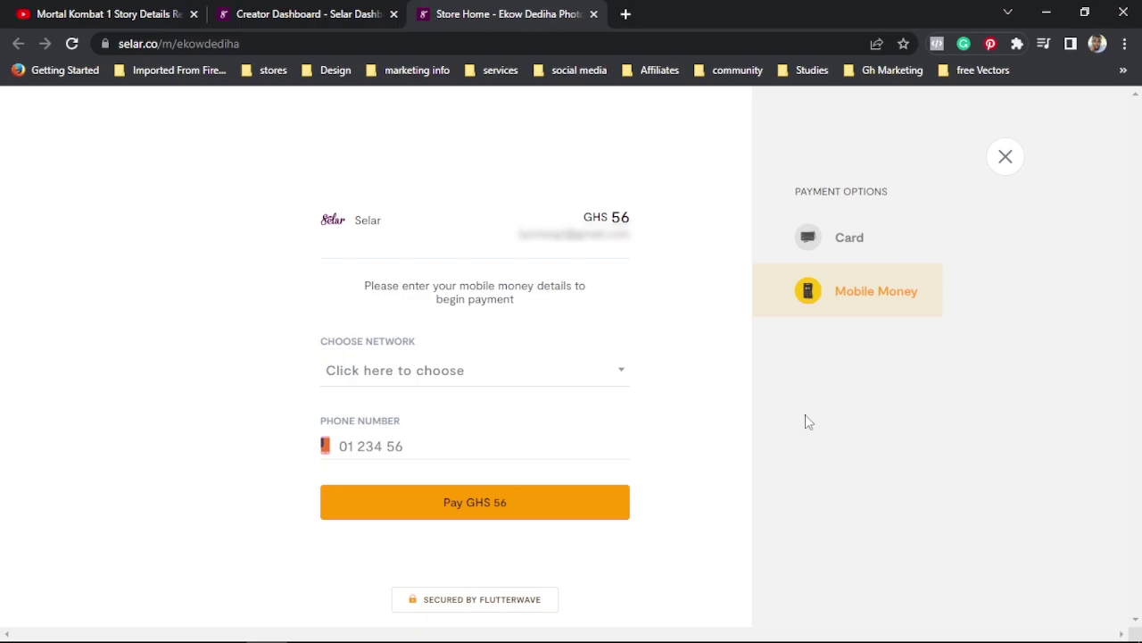
click(856, 312)
click(847, 245)
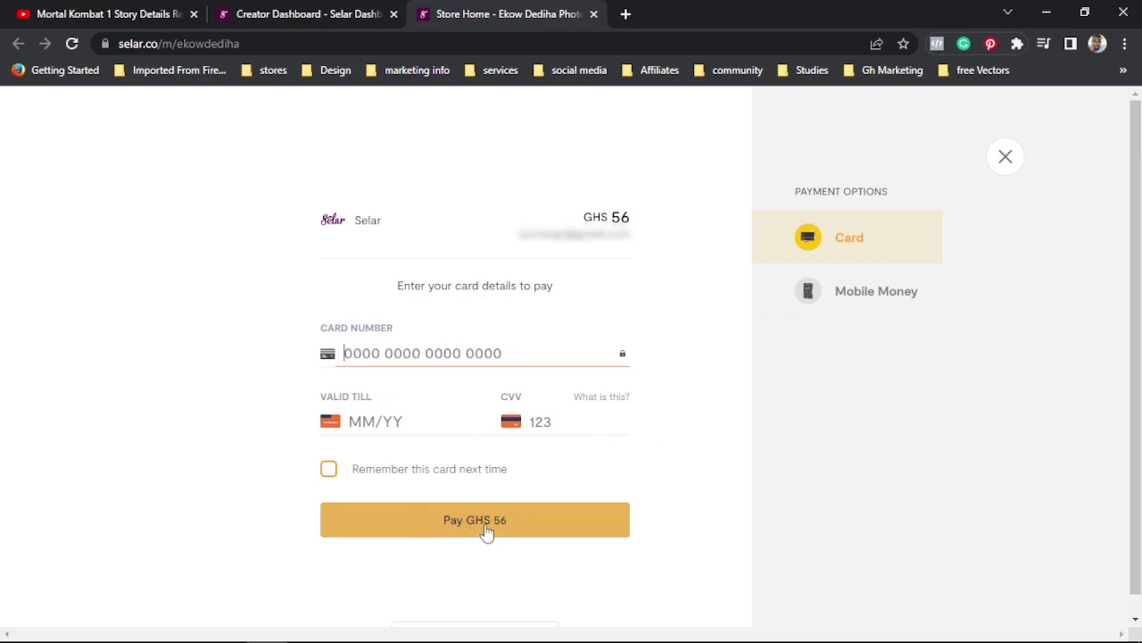
click(548, 530)
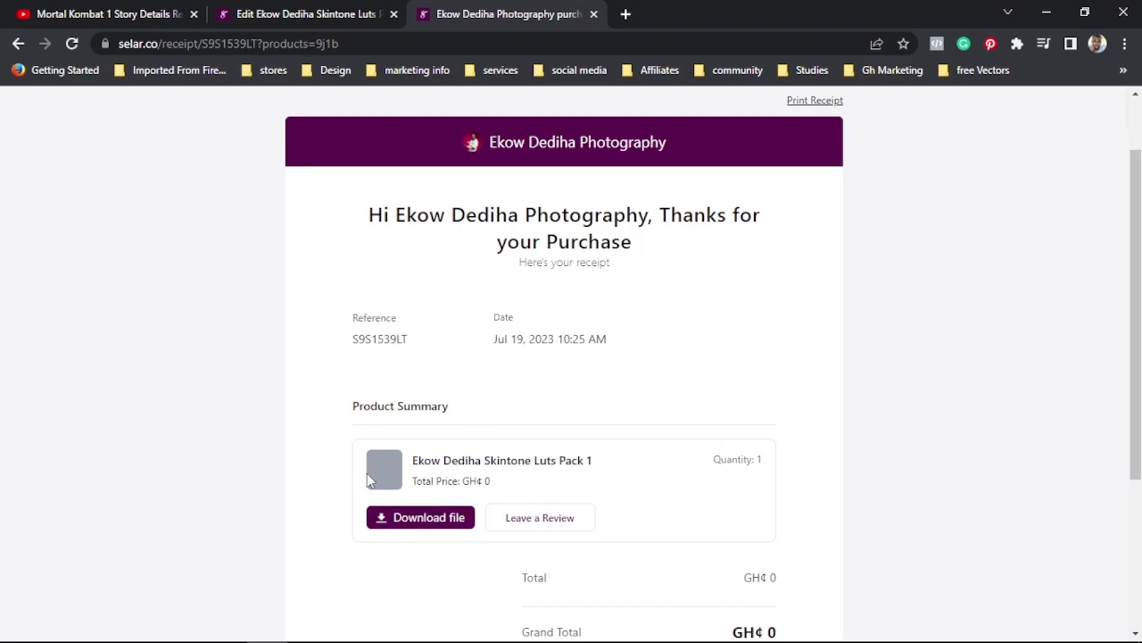
Step: Download the purchased LUT files from the receipt and return to the IMG_7774.psd portrait
scroll(888, 419, down, 2)
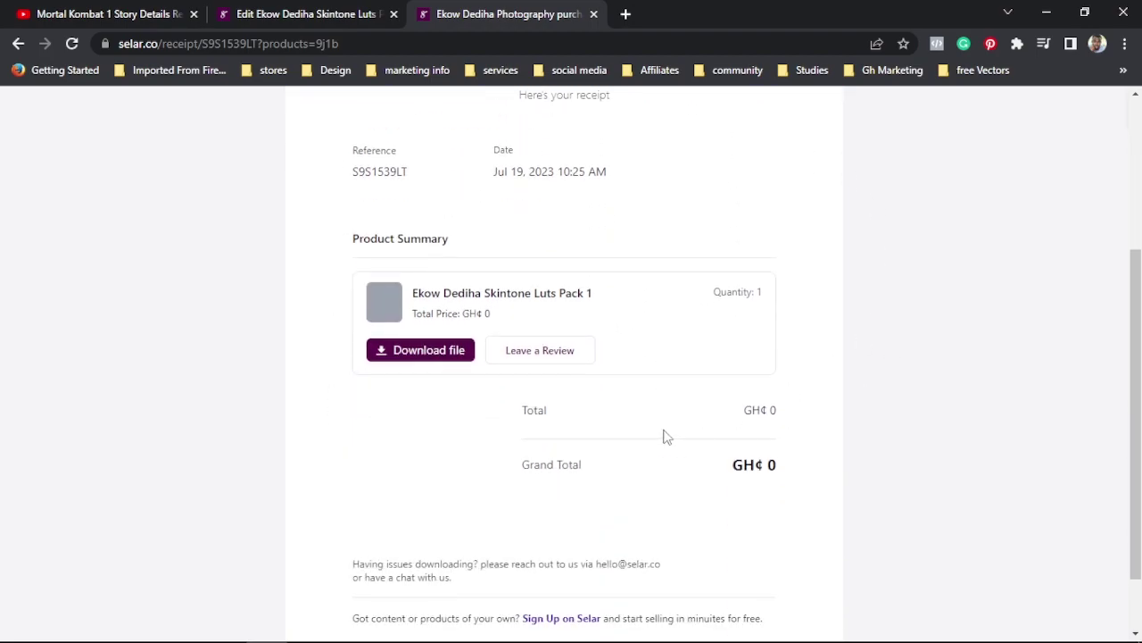
click(424, 355)
mouse_move(301, 627)
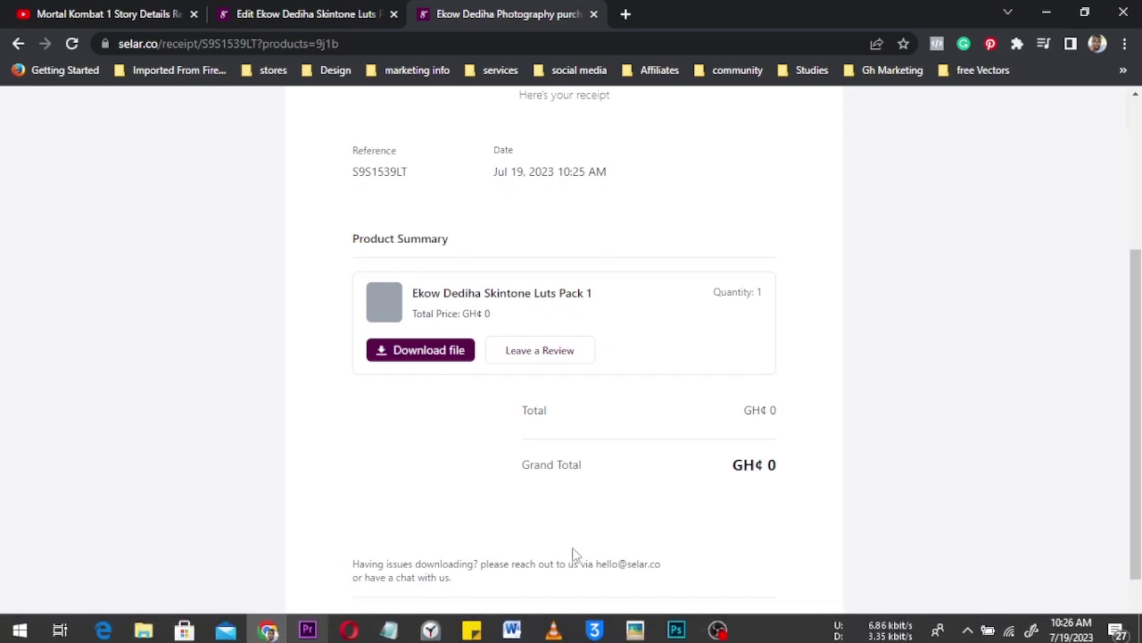
scroll(852, 444, up, 3)
scroll(850, 442, down, 2)
scroll(884, 415, up, 2)
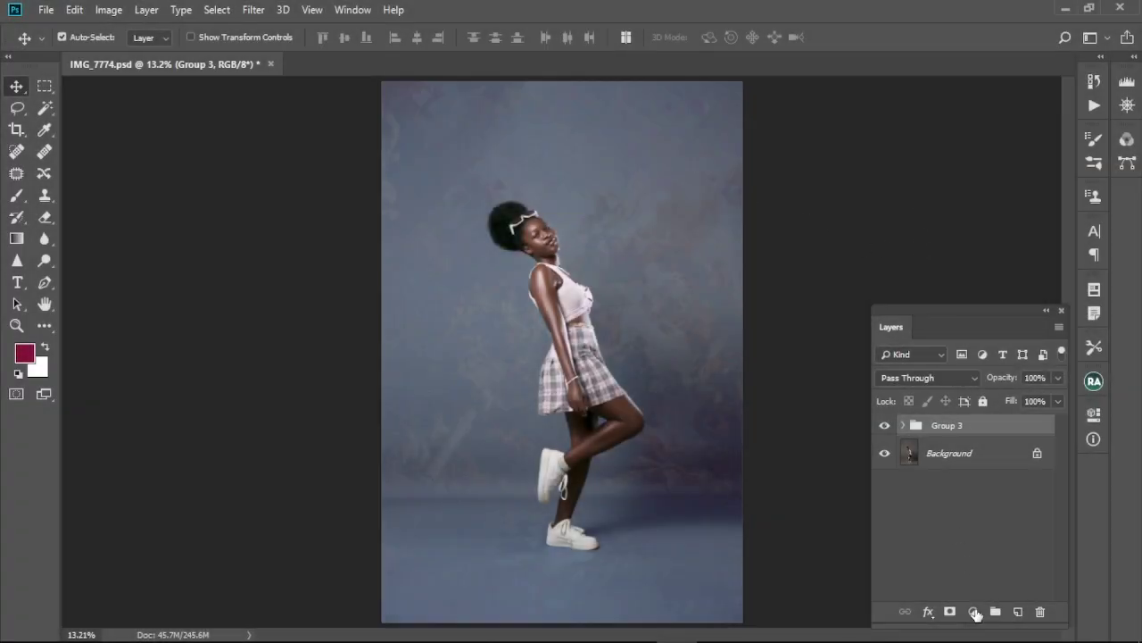
Step: Add a Color Lookup adjustment layer loaded with the Skin Pop1.CUBE LUT
click(974, 612)
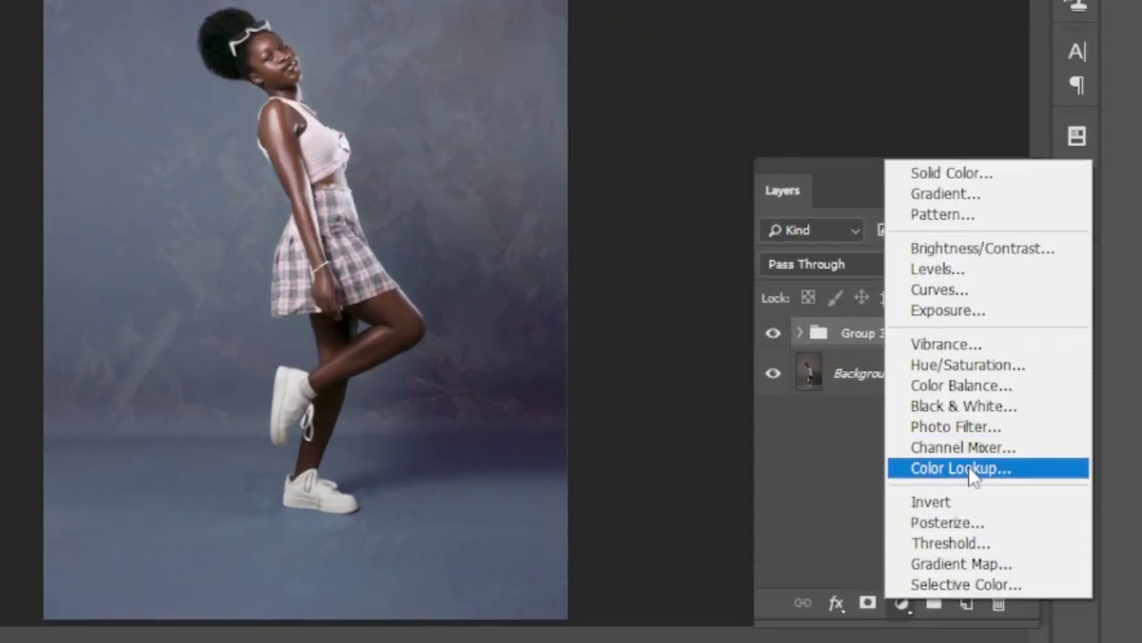
click(970, 468)
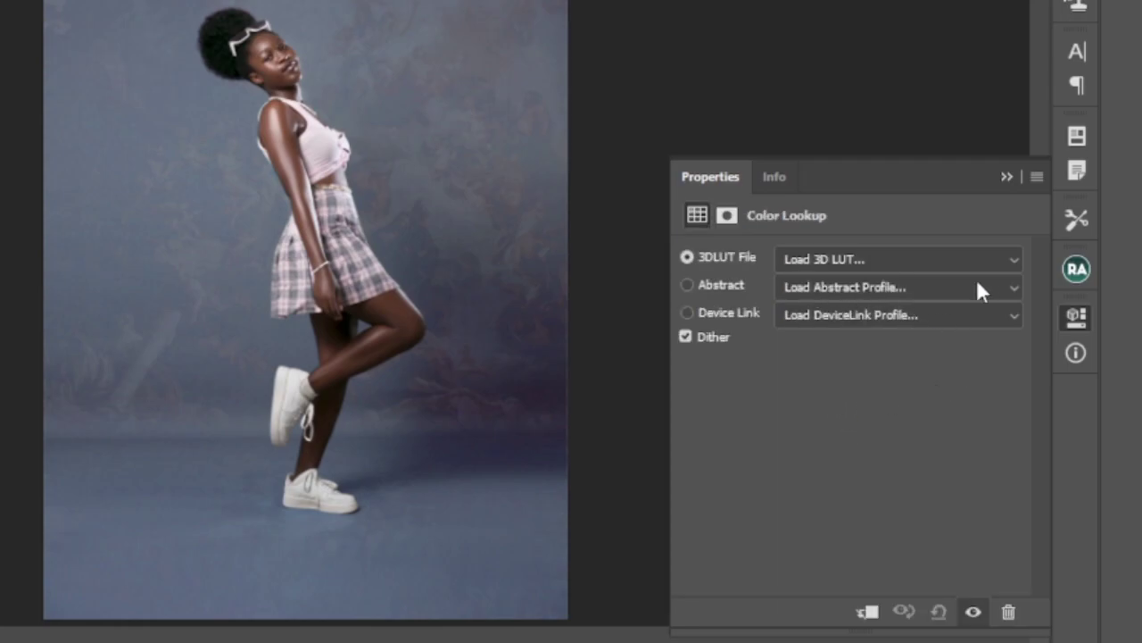
click(1003, 258)
scroll(1007, 267, down, 3)
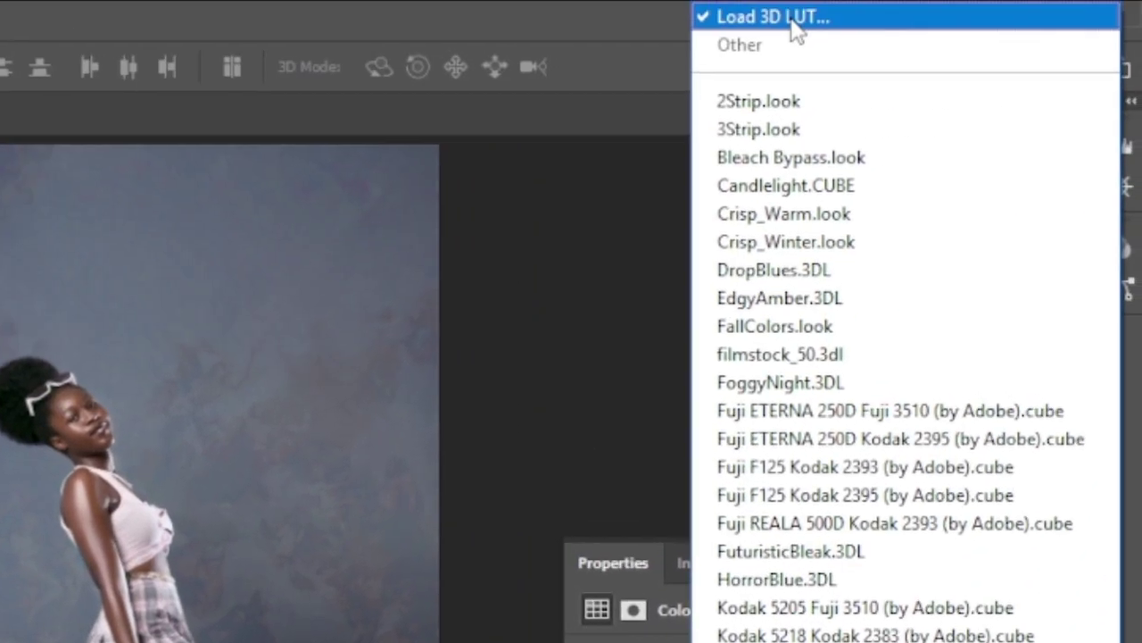
click(792, 18)
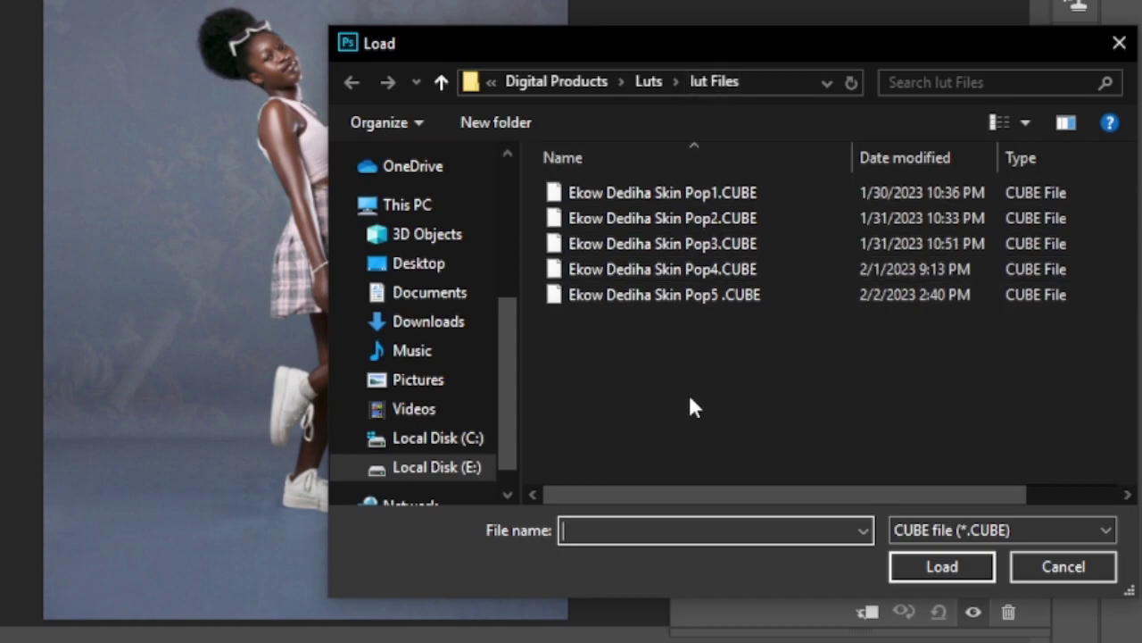
click(695, 194)
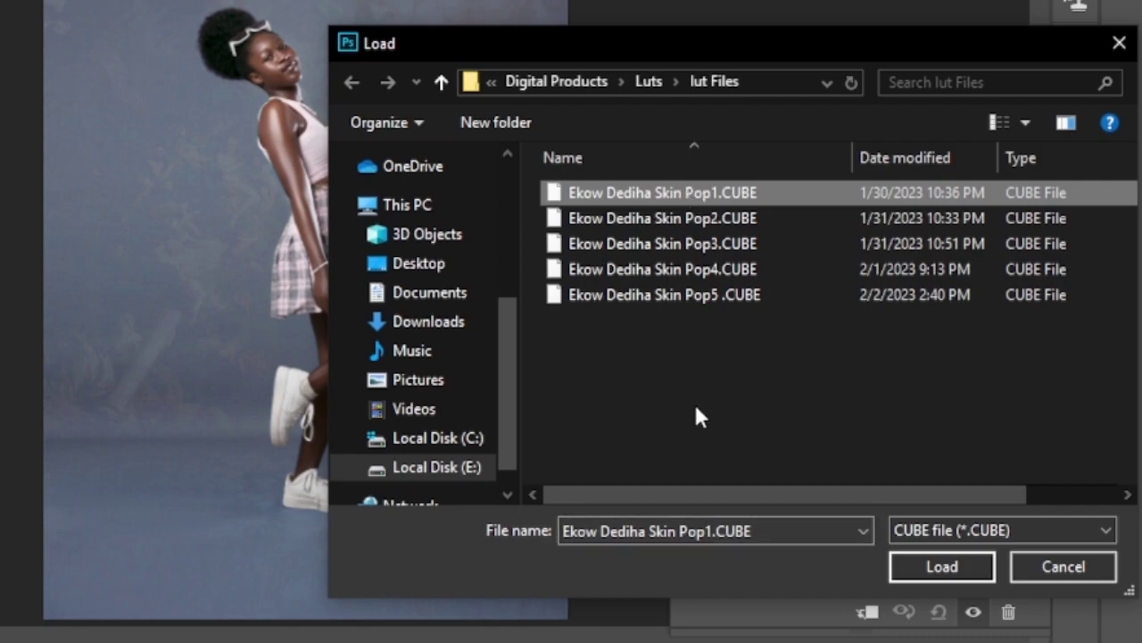
click(942, 567)
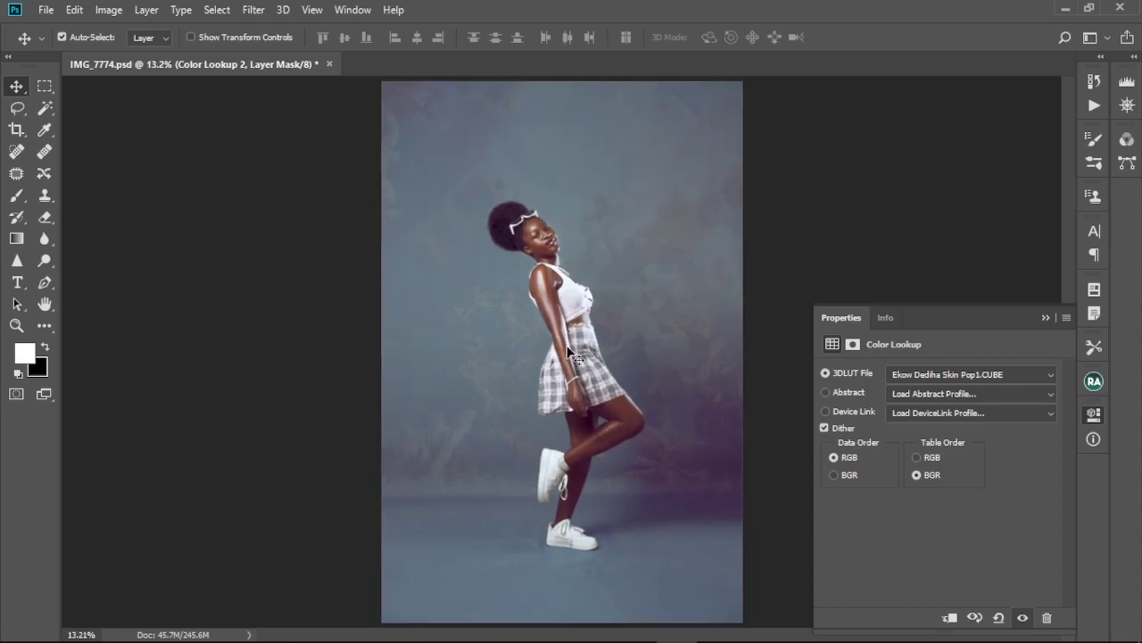
scroll(563, 287, up, 2)
scroll(560, 287, up, 3)
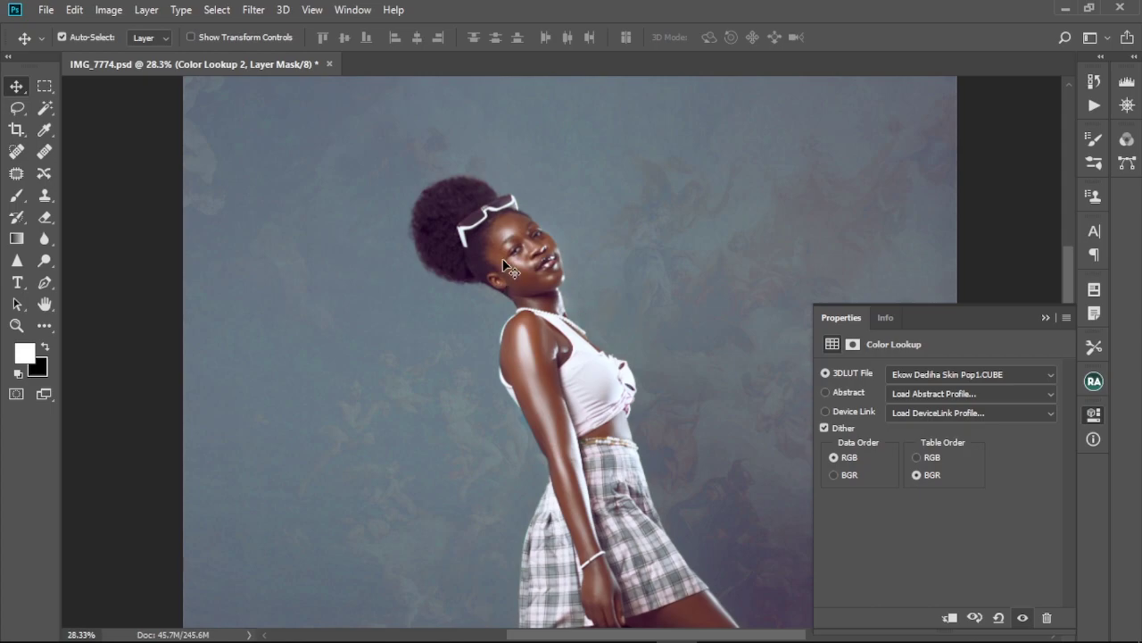
click(1042, 318)
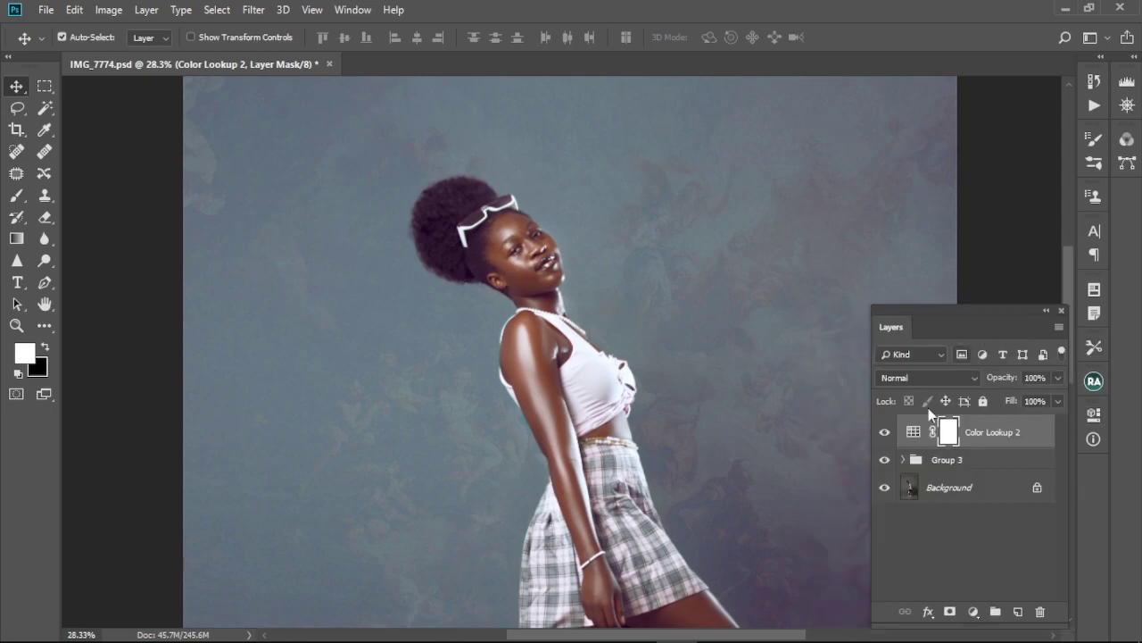
click(884, 433)
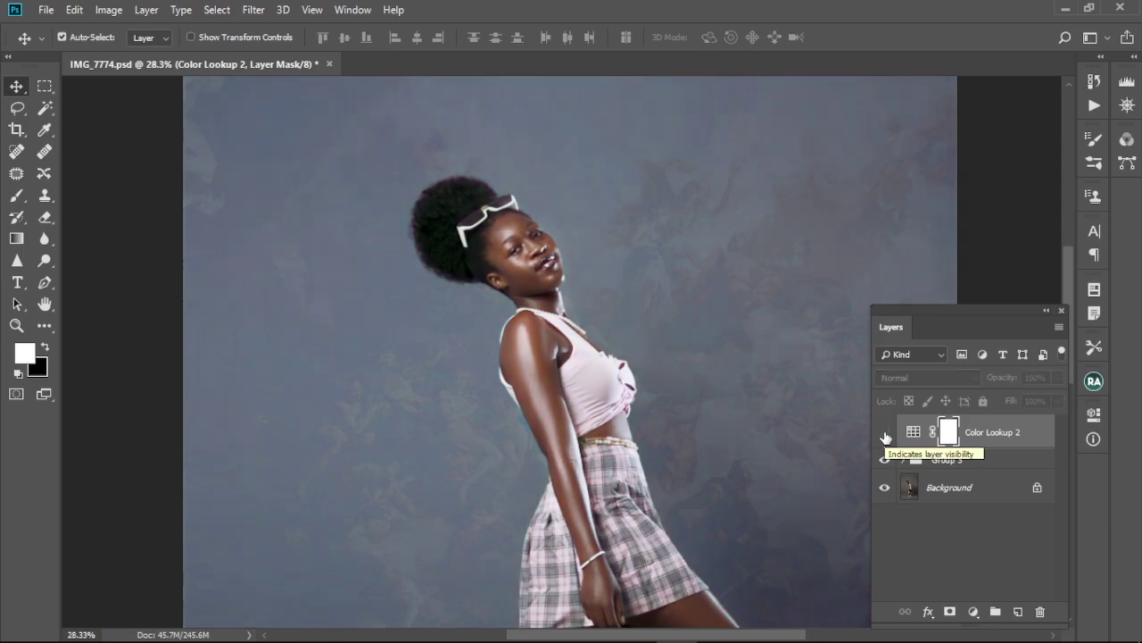
click(885, 433)
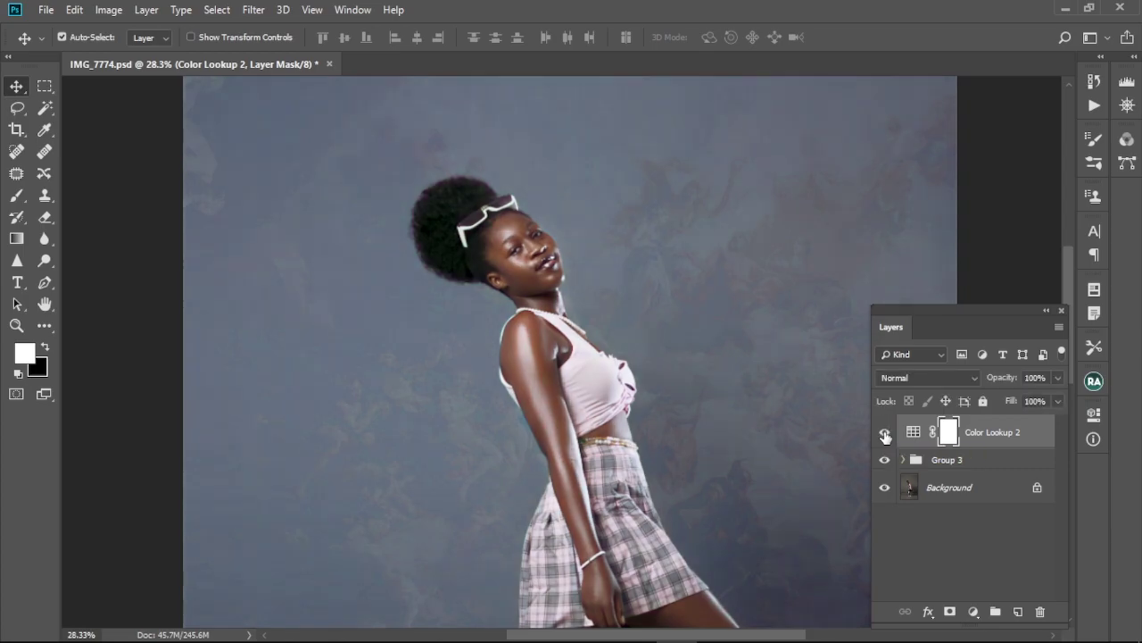
click(885, 434)
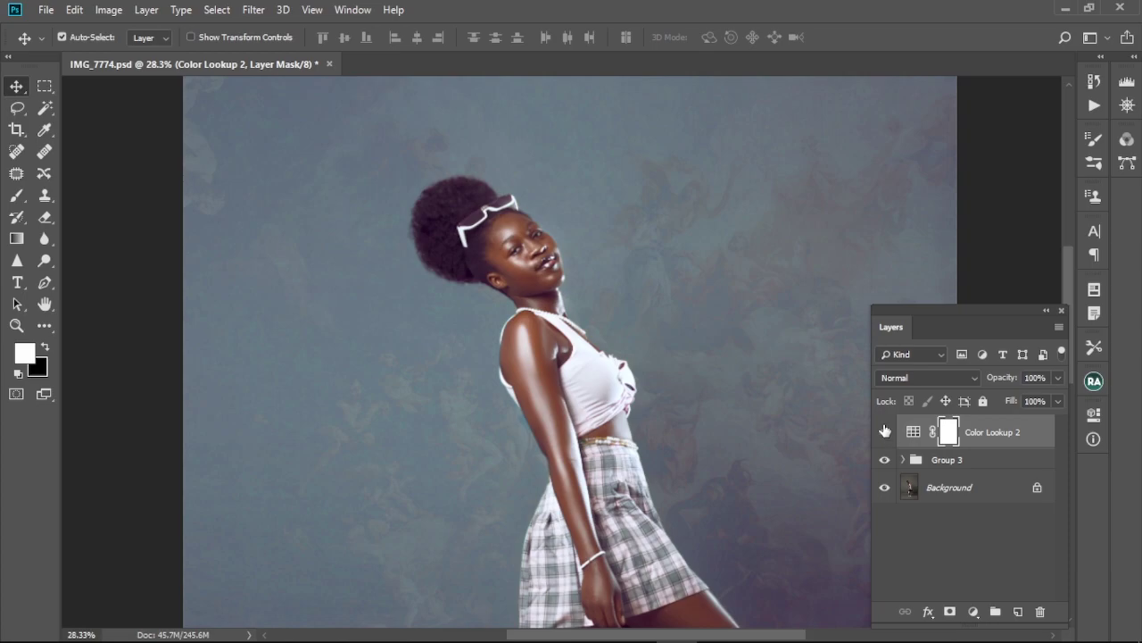
key(ctrl+0)
click(885, 432)
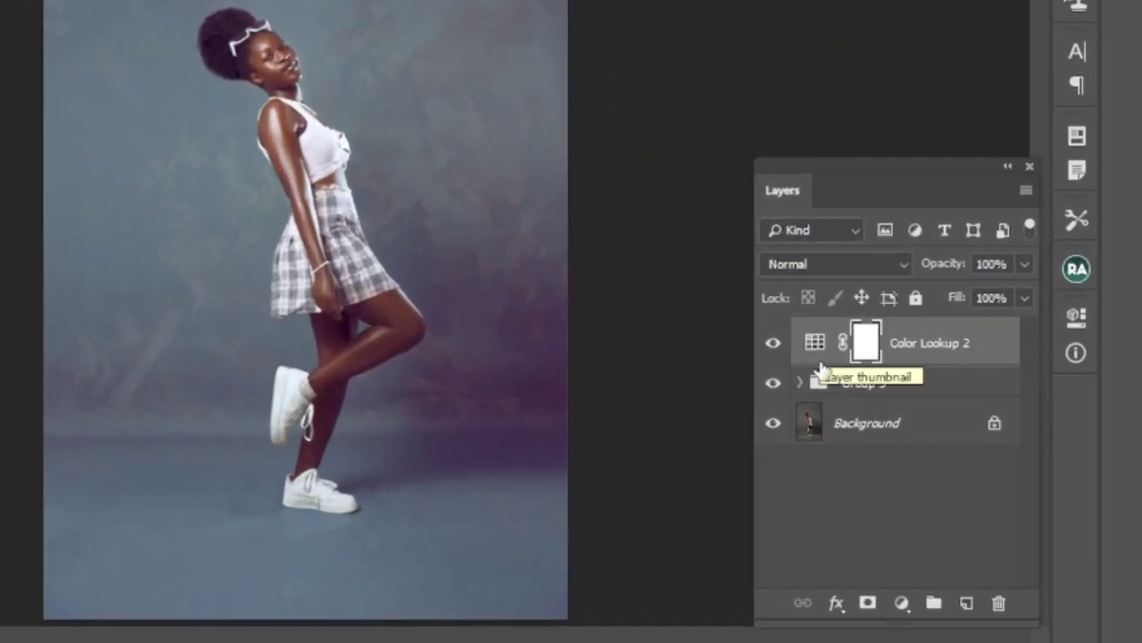
double_click(814, 347)
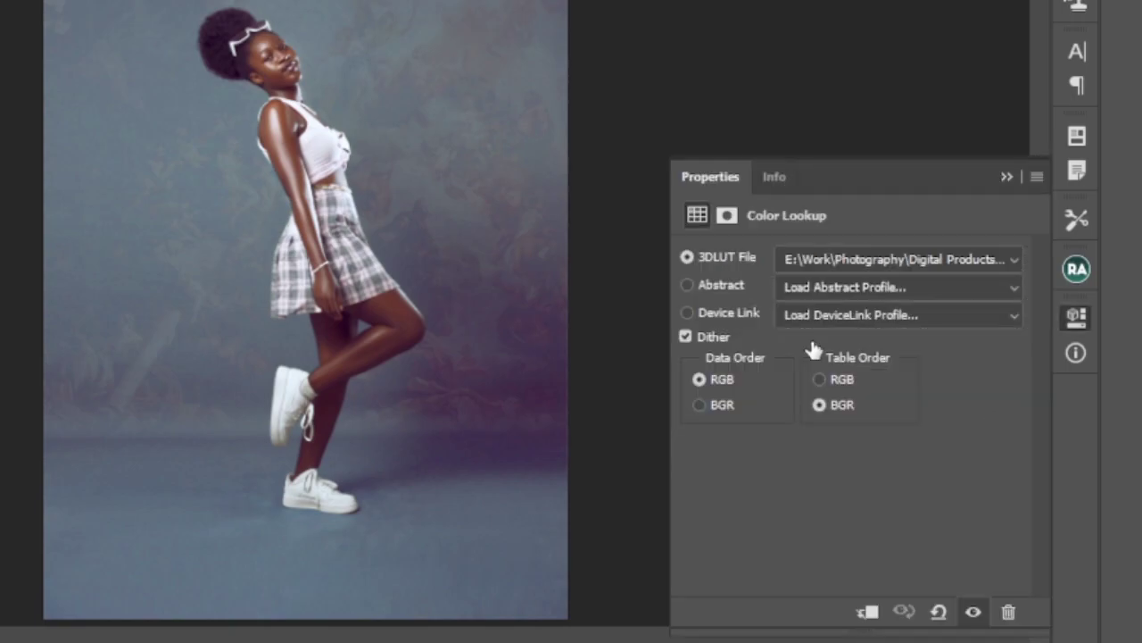
Step: Load Skin Pop2.CUBE into the Color Lookup layer for a teal grade
click(989, 259)
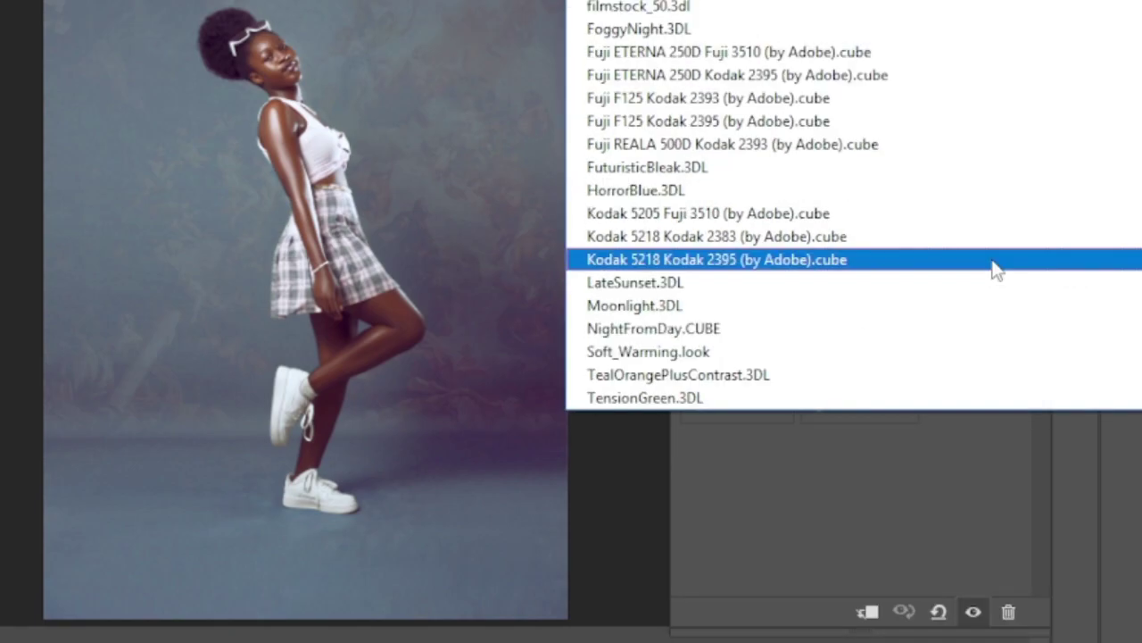
click(581, 16)
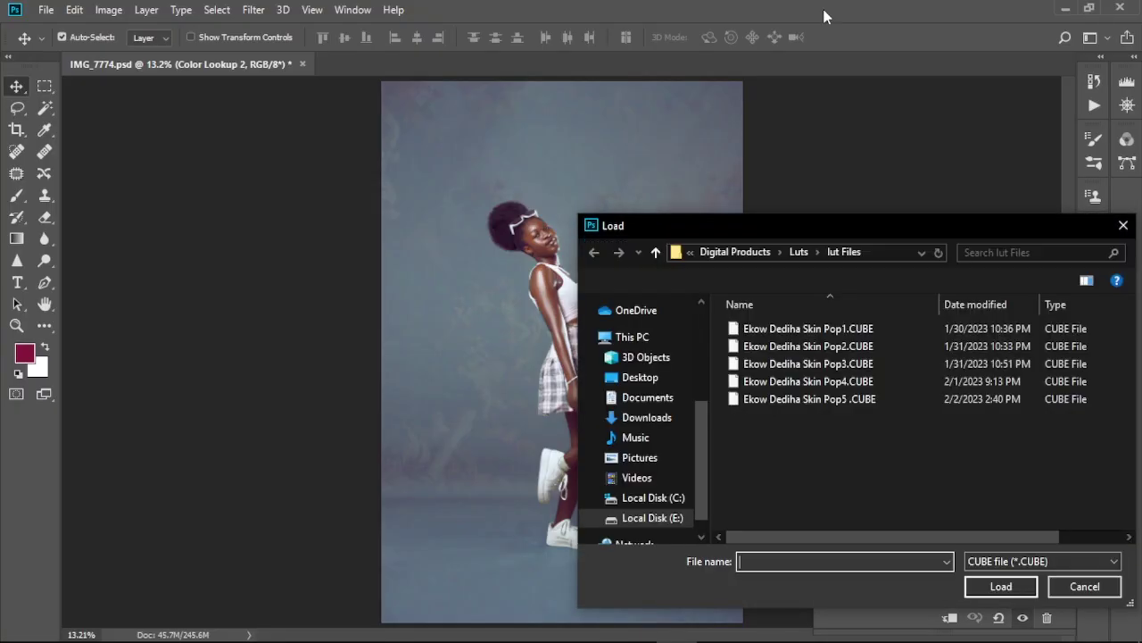
click(824, 350)
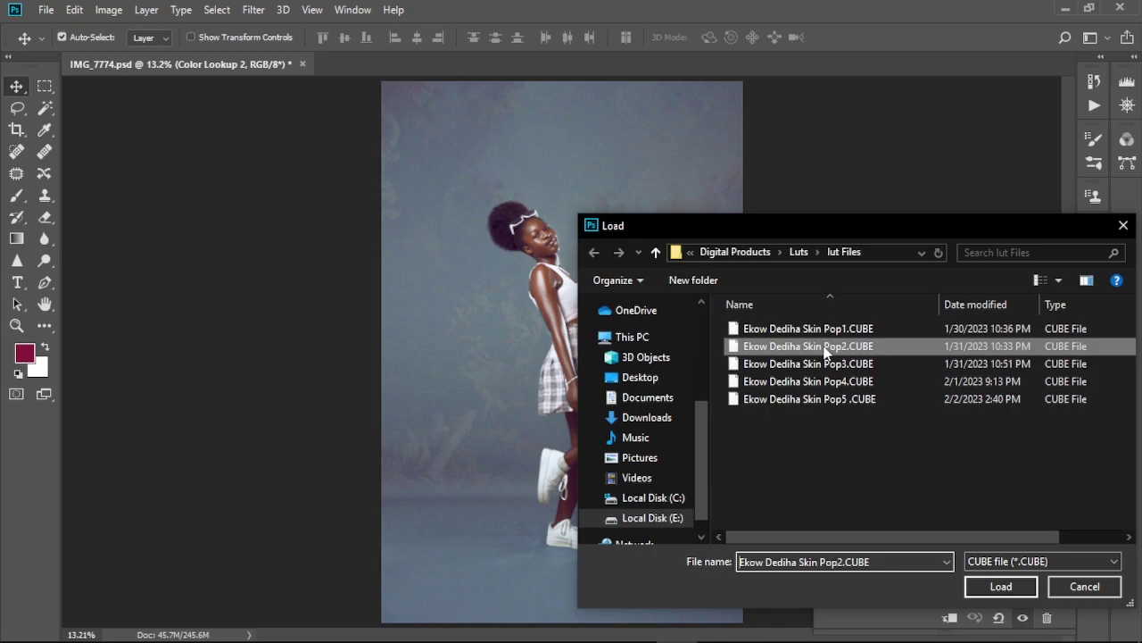
click(995, 589)
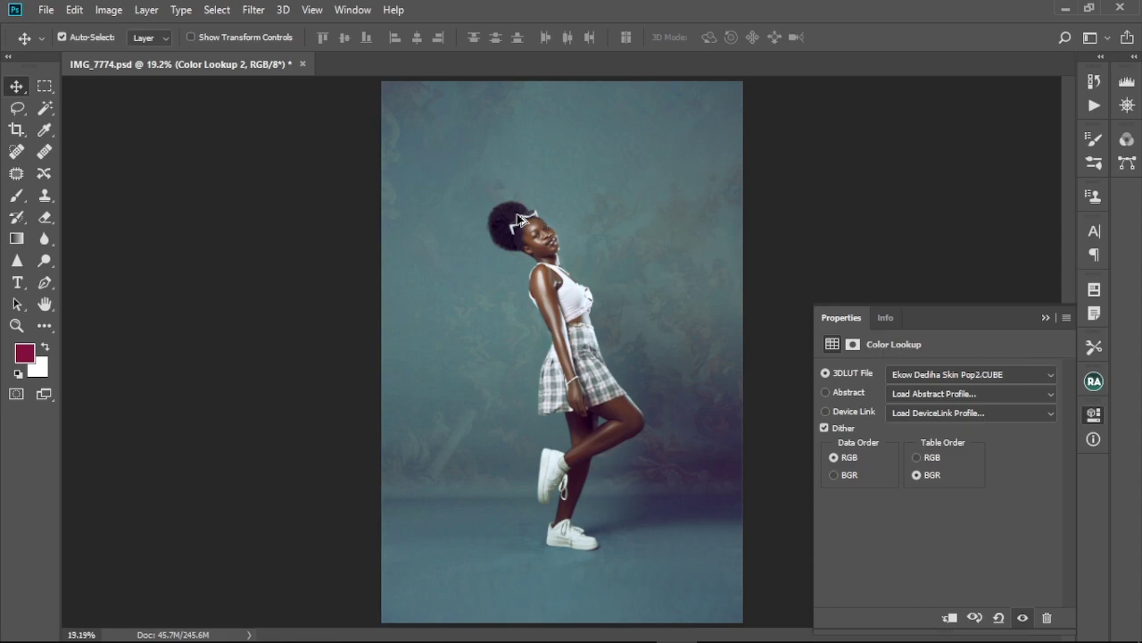
scroll(520, 219, up, 3)
scroll(521, 219, down, 1)
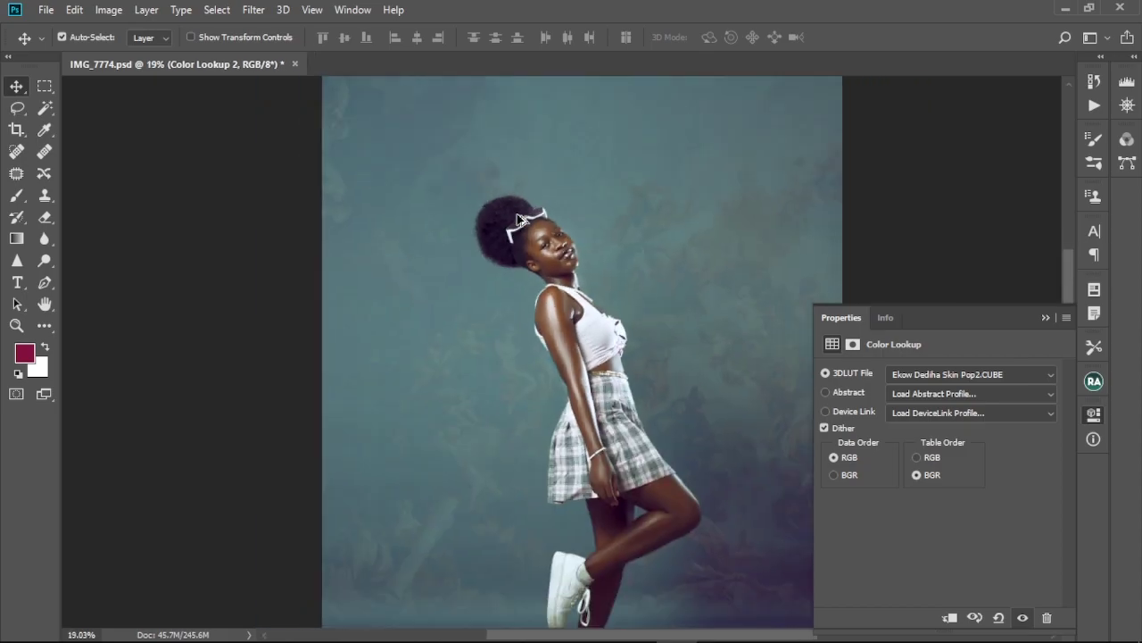
click(1045, 318)
click(885, 432)
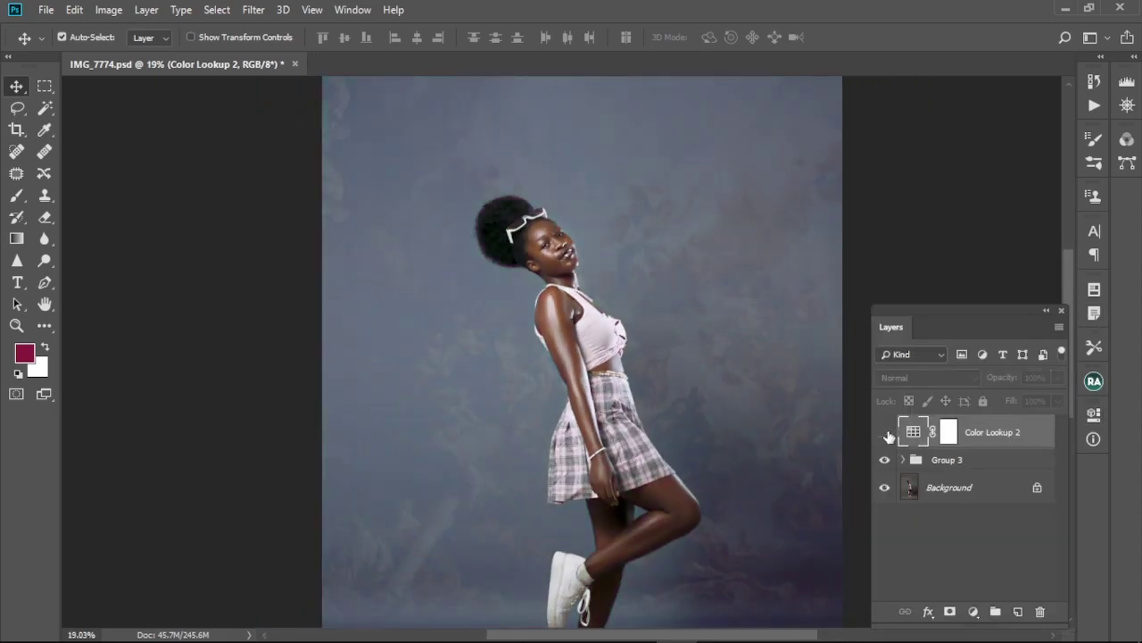
click(887, 433)
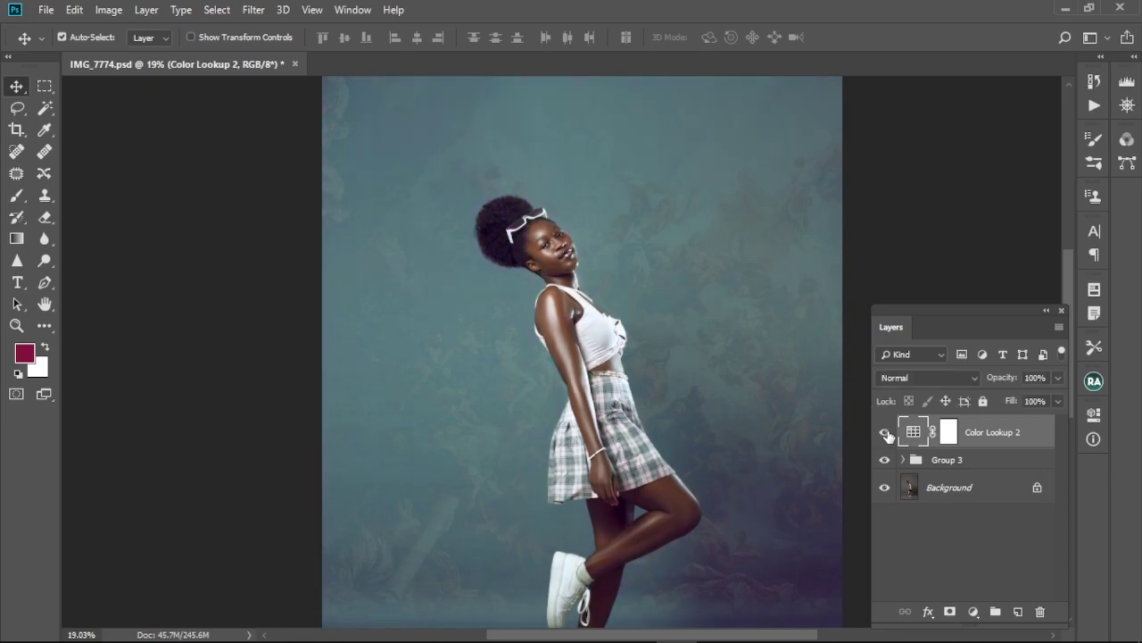
scroll(655, 373, down, 3)
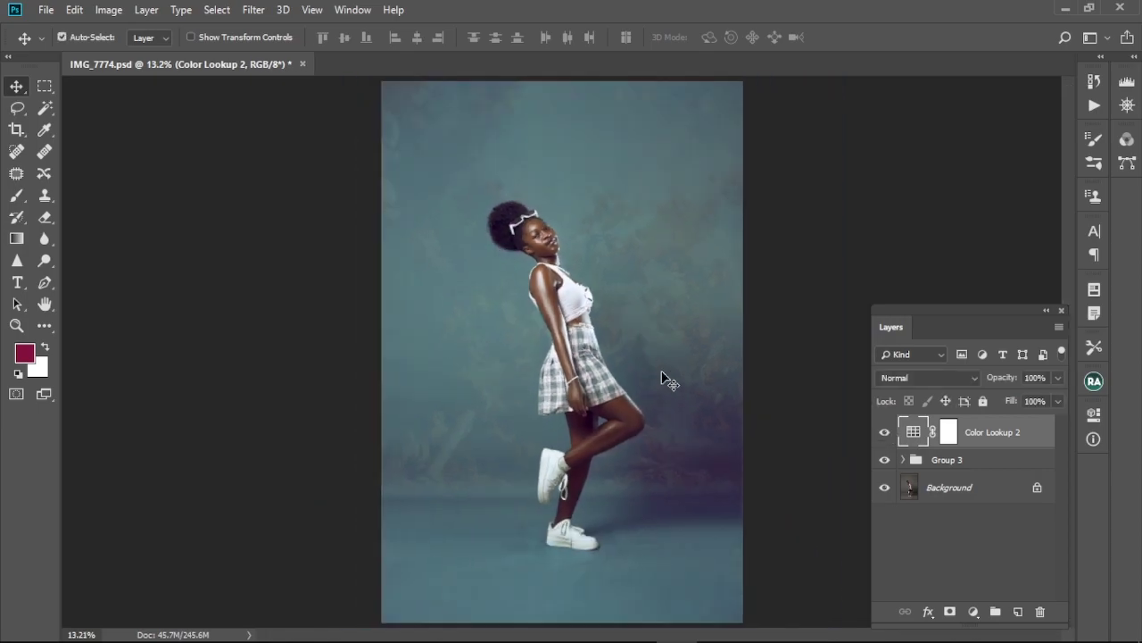
scroll(631, 393, down, 2)
scroll(655, 395, up, 1)
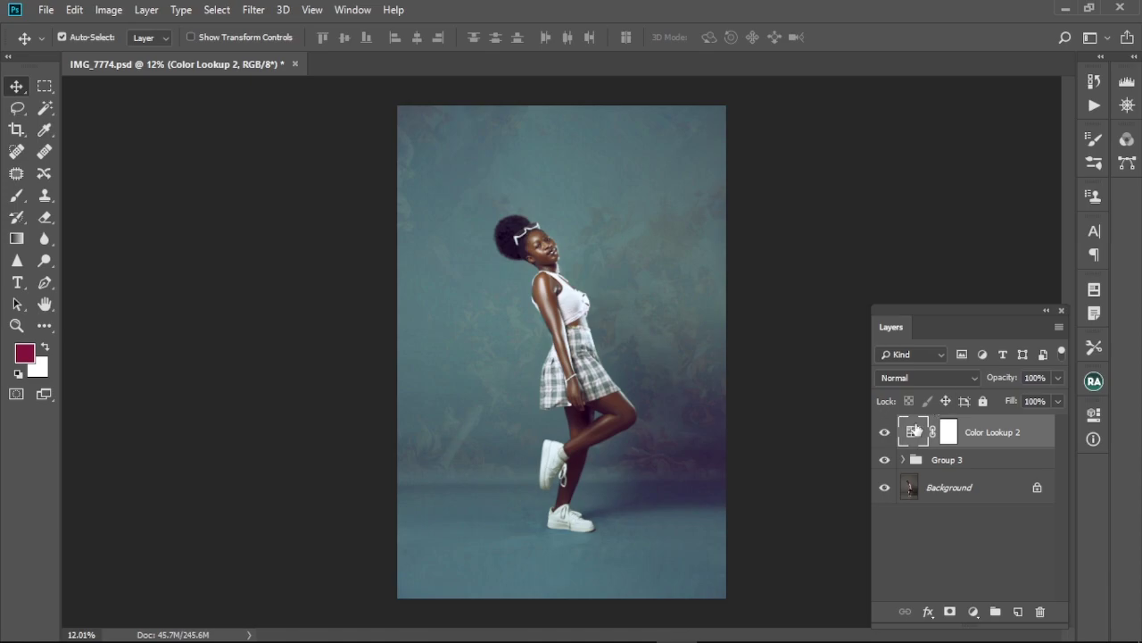
double_click(913, 432)
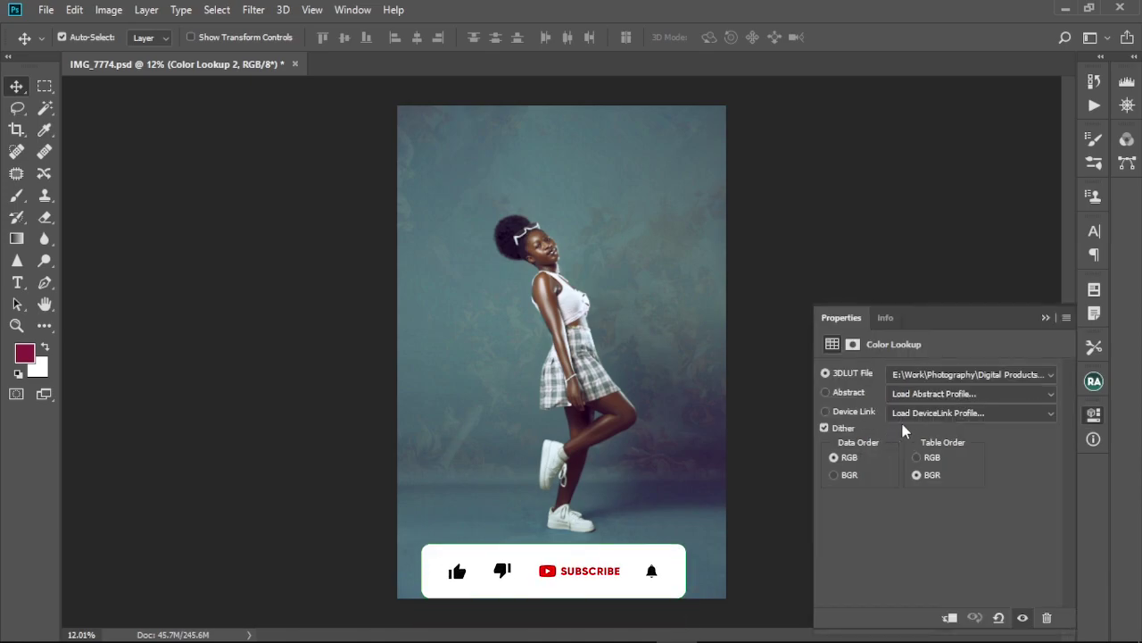
Step: Replace the Color Lookup LUT with Skin Pop3.CUBE and return to the layers list
click(1053, 375)
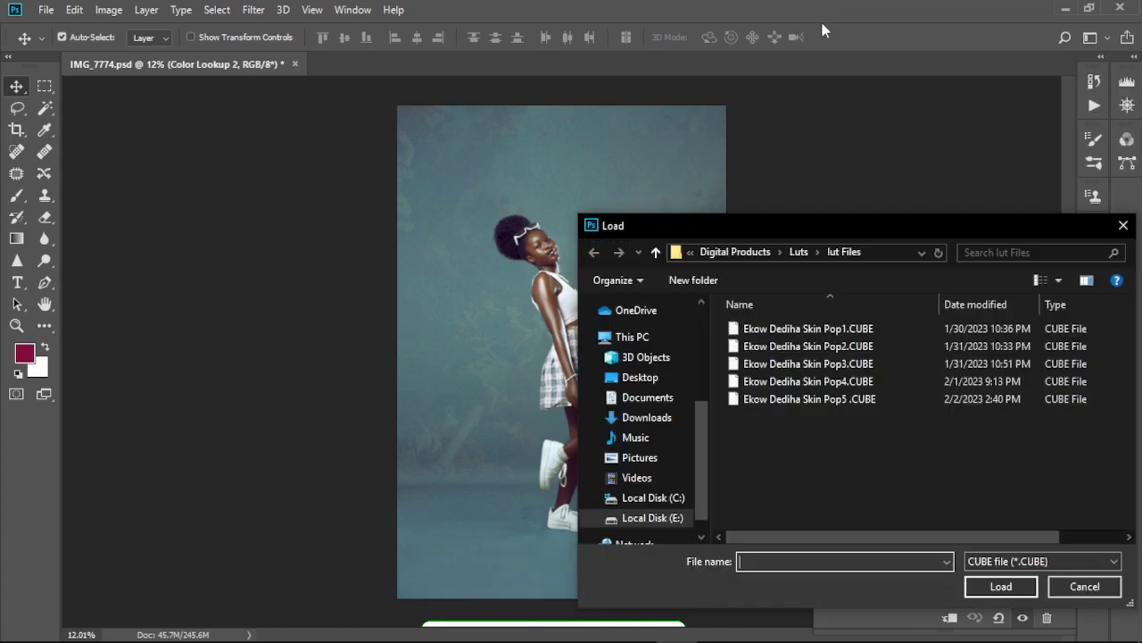
click(802, 364)
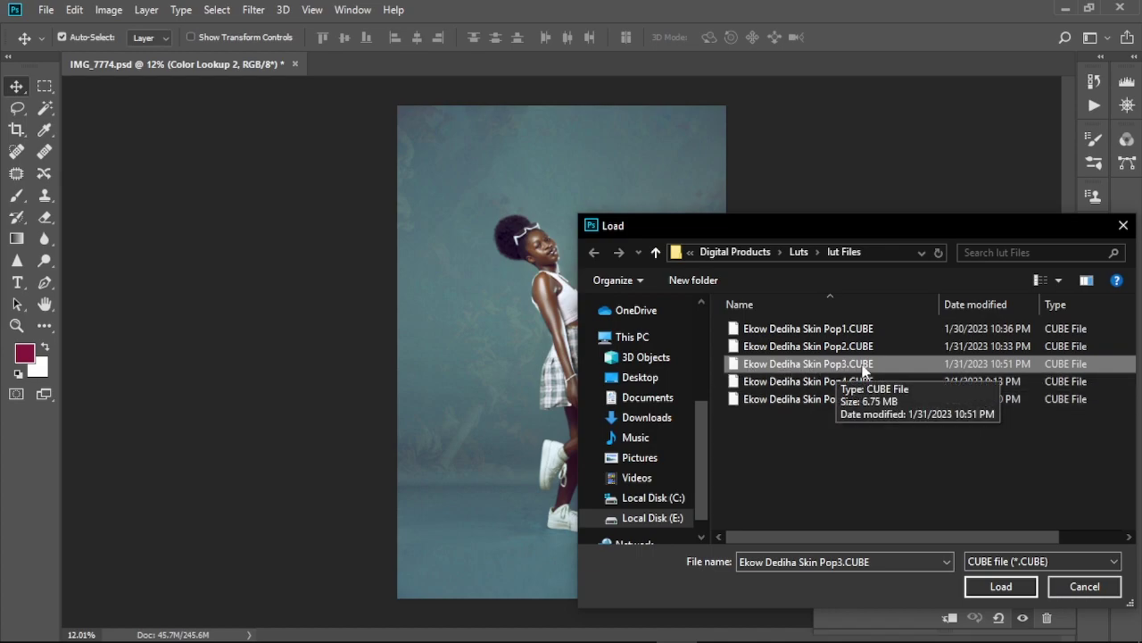
click(1001, 587)
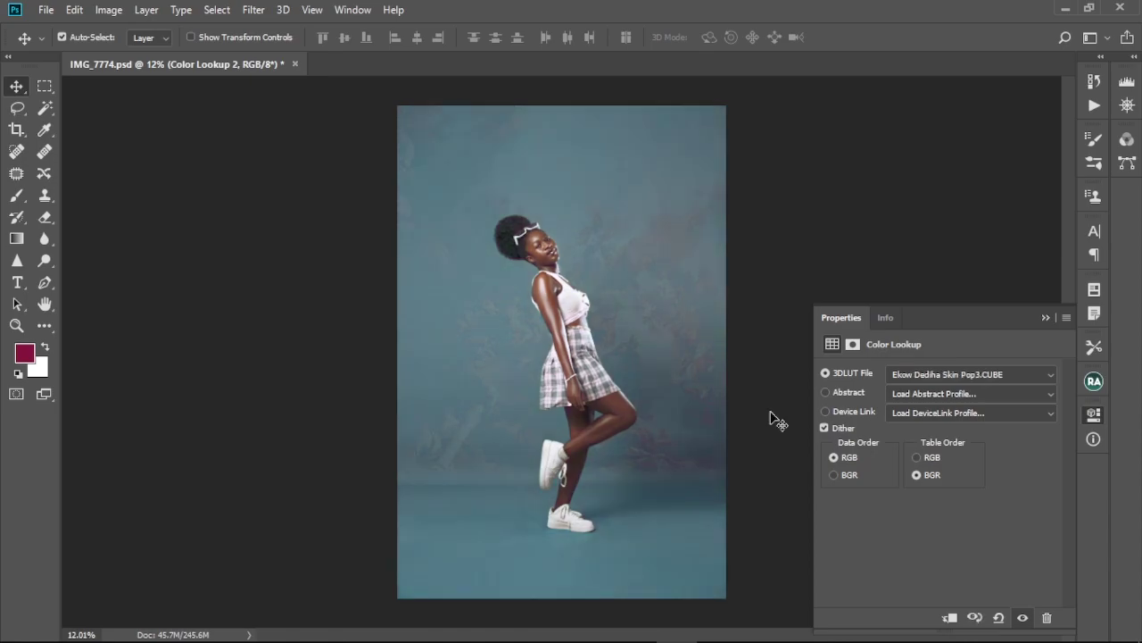
click(1047, 318)
Step: Toggle Color Lookup 2 off and on, then zoom the portrait to inspect the Skin Pop3 grade
click(885, 434)
click(885, 434)
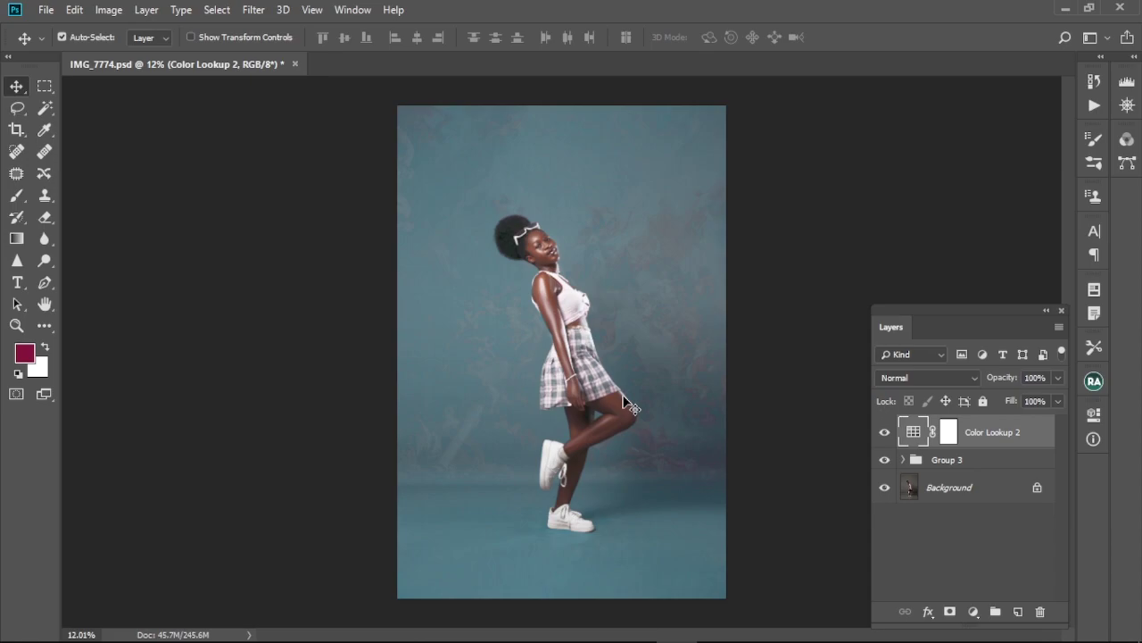
key(ctrl+0)
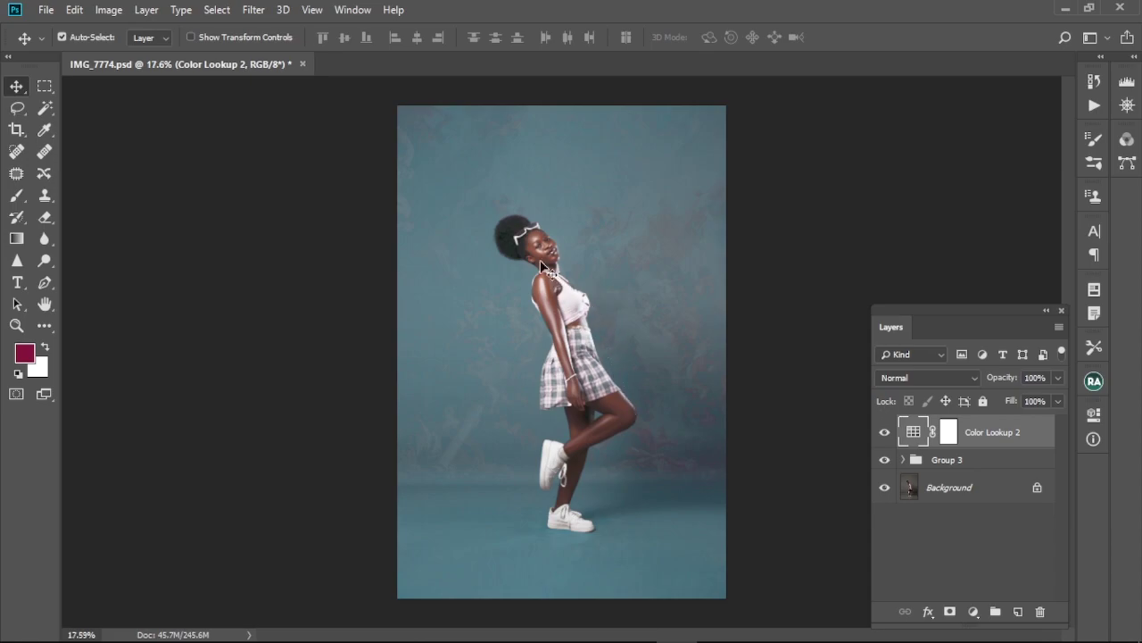
scroll(542, 265, up, 2)
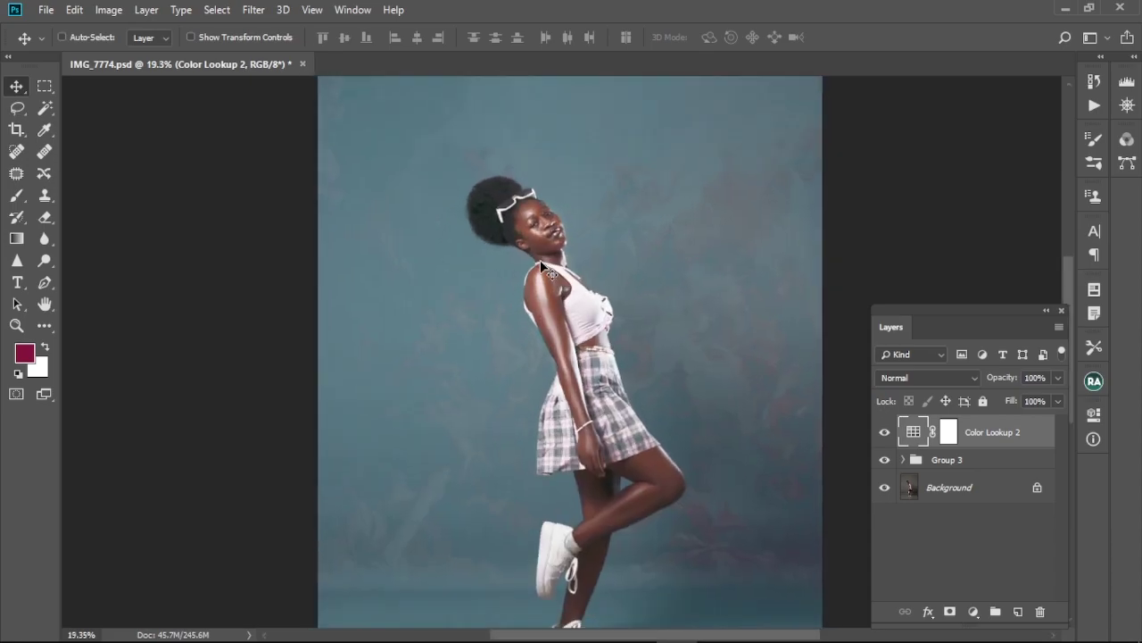
scroll(540, 260, down, 3)
scroll(540, 260, down, 1)
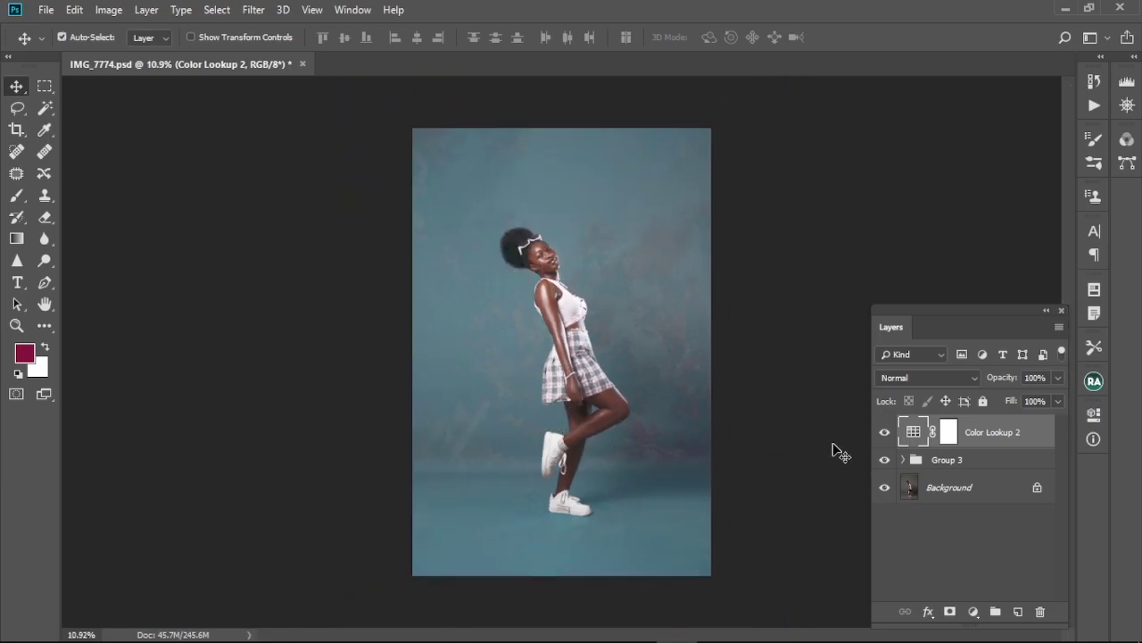
Step: Reload Color Lookup 2 with the Skin Pop5 .CUBE LUT for a muted blue-grey grade
double_click(914, 432)
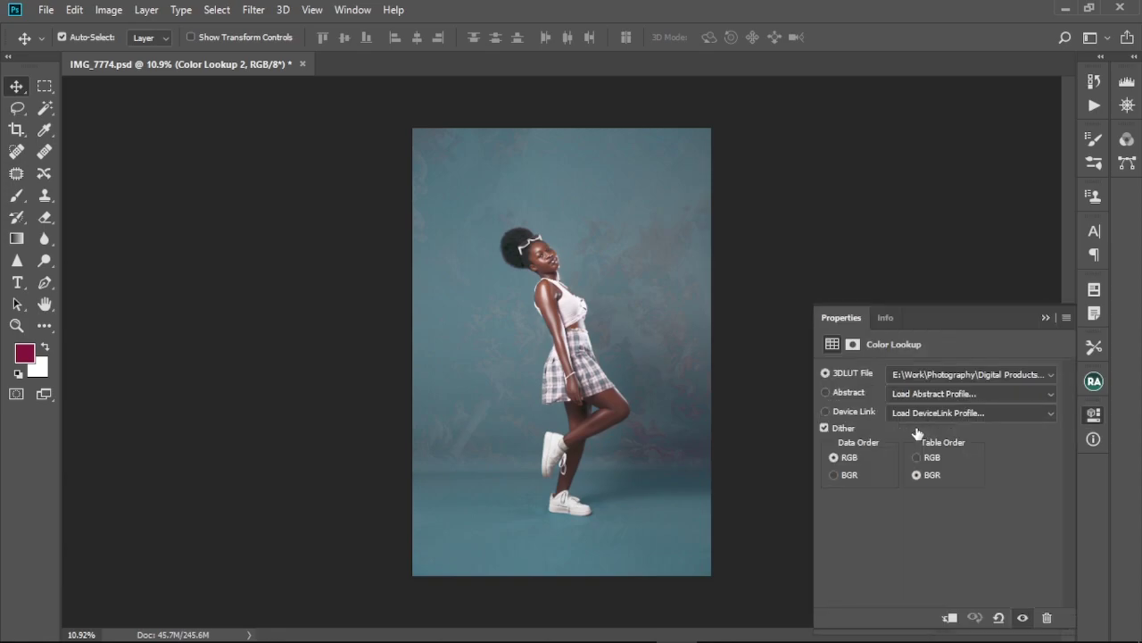
click(1048, 370)
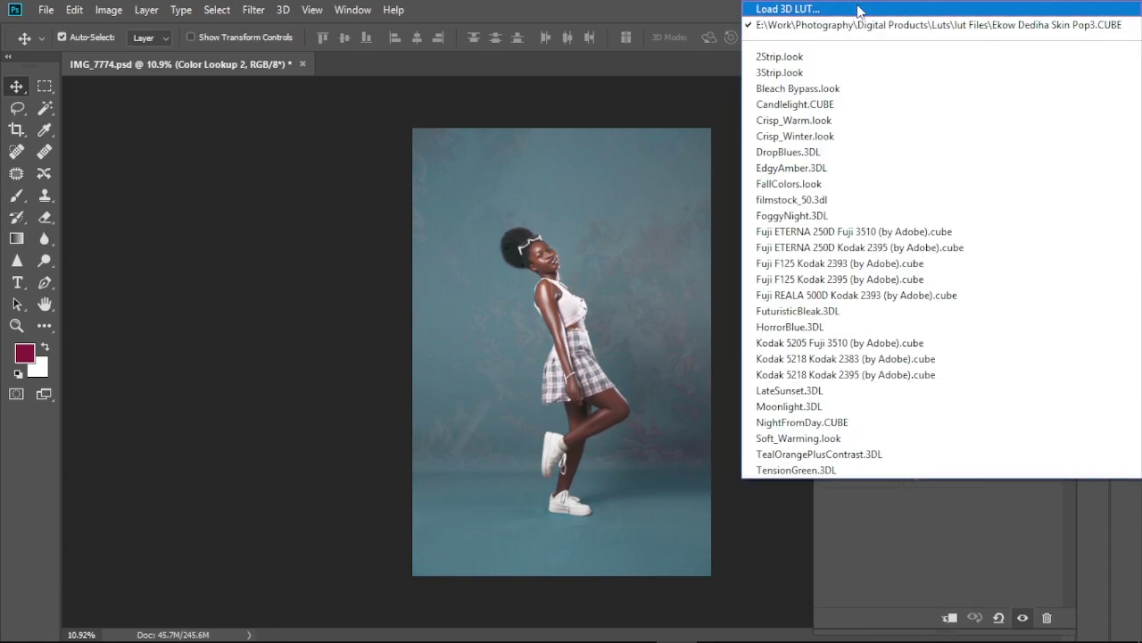
click(829, 7)
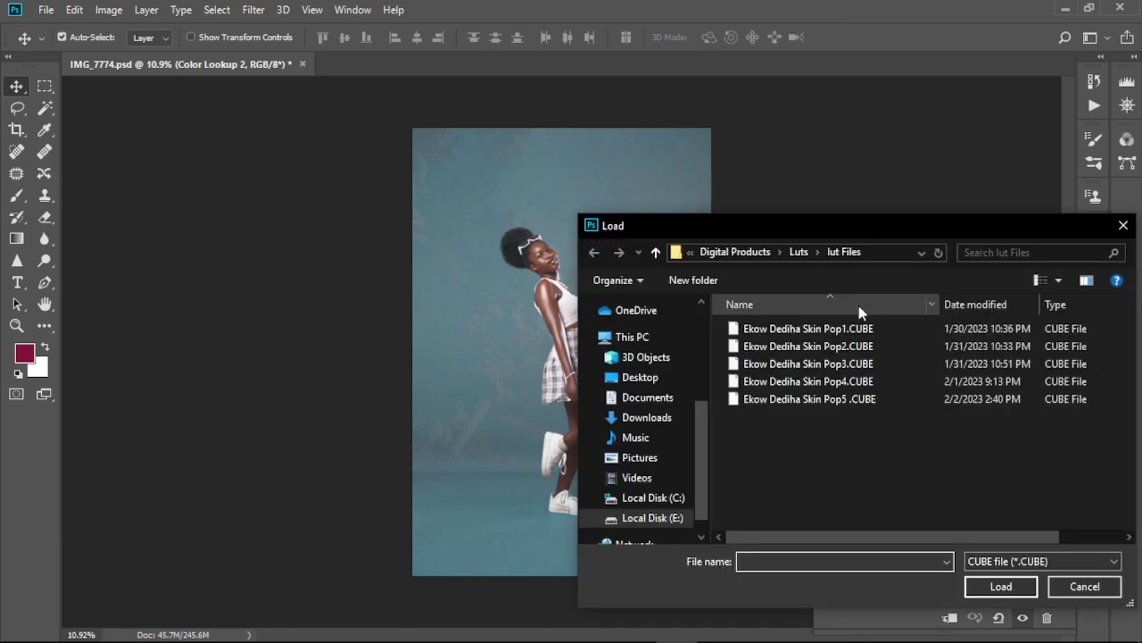
click(816, 389)
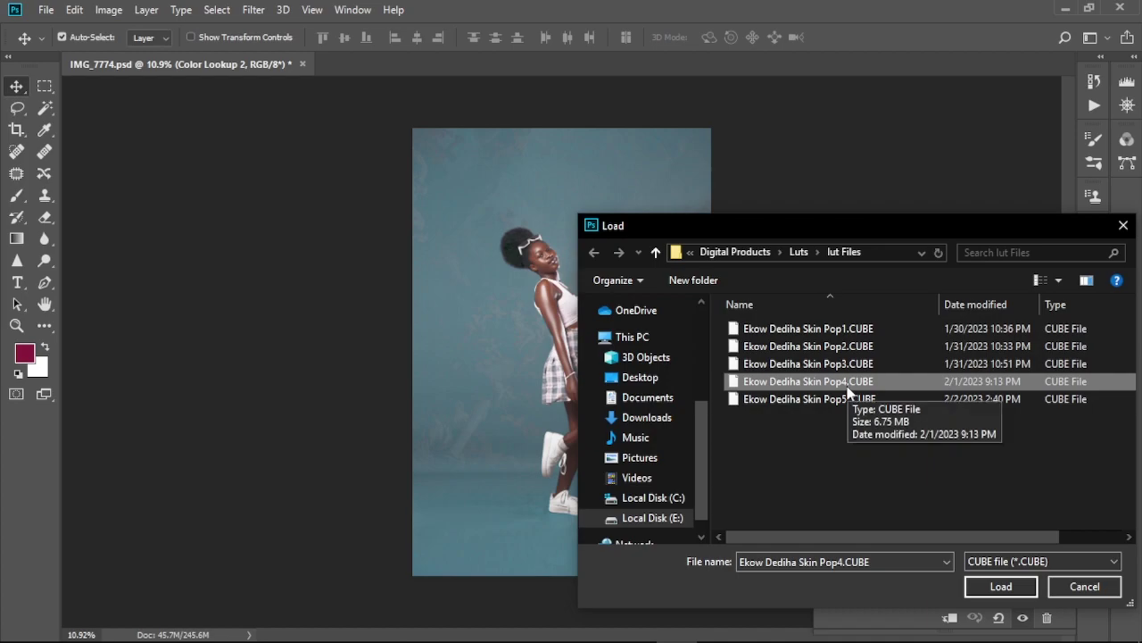
click(809, 402)
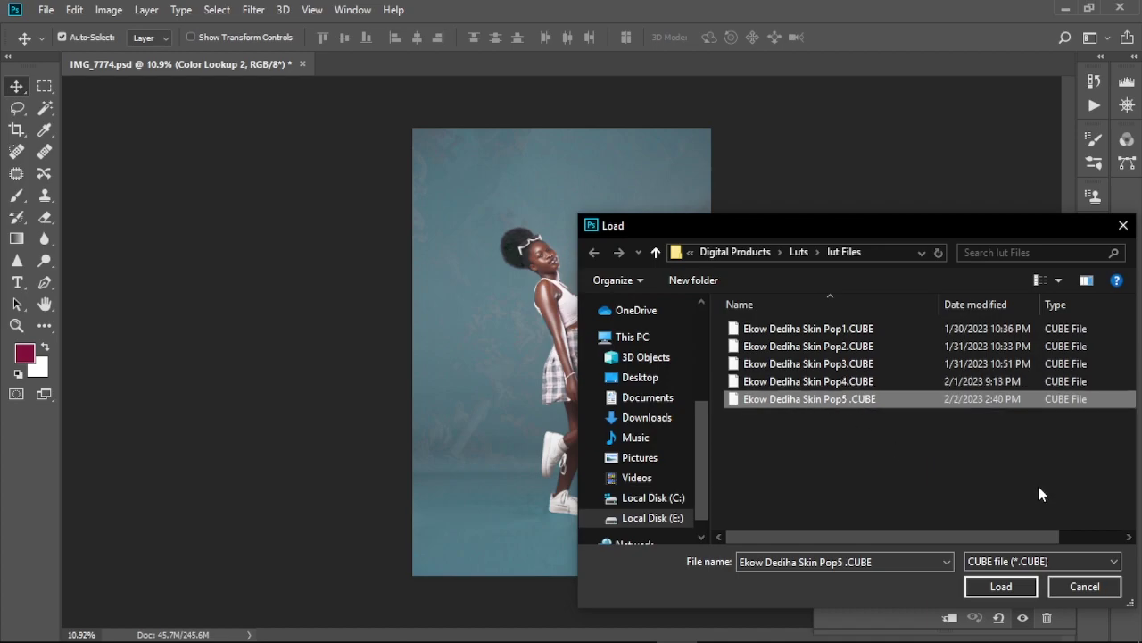
click(1001, 587)
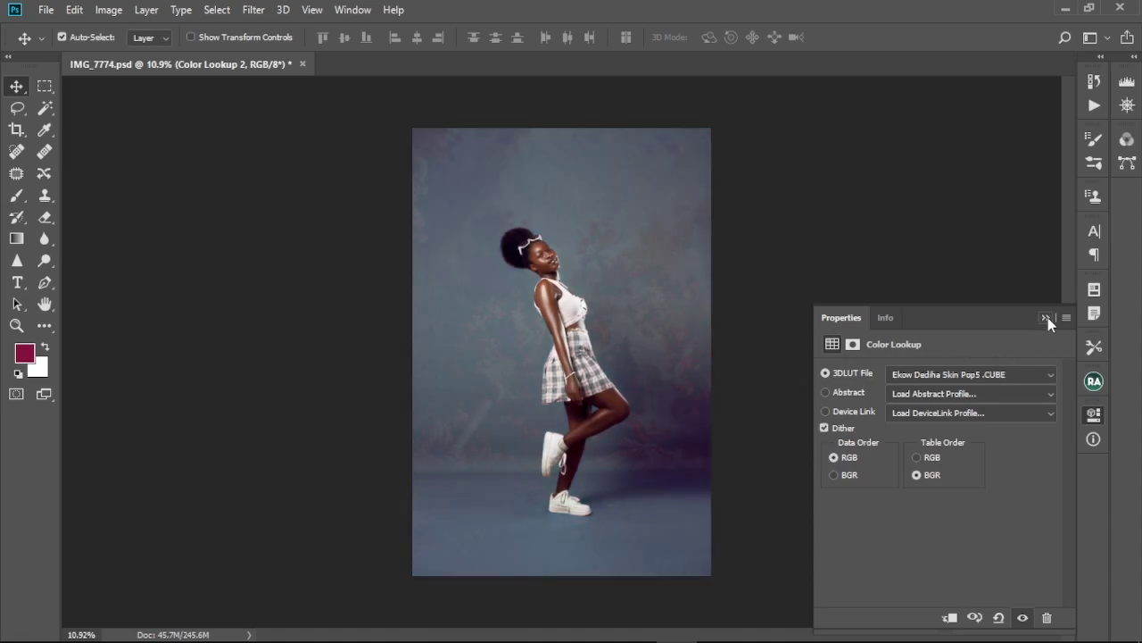
click(1046, 318)
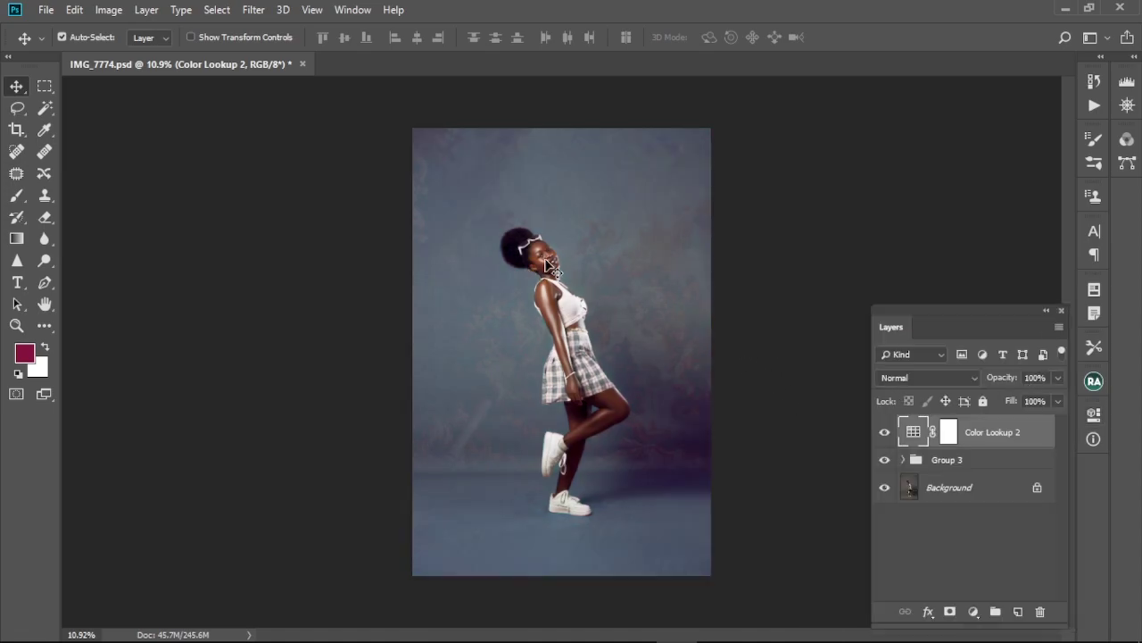
scroll(552, 268, up, 5)
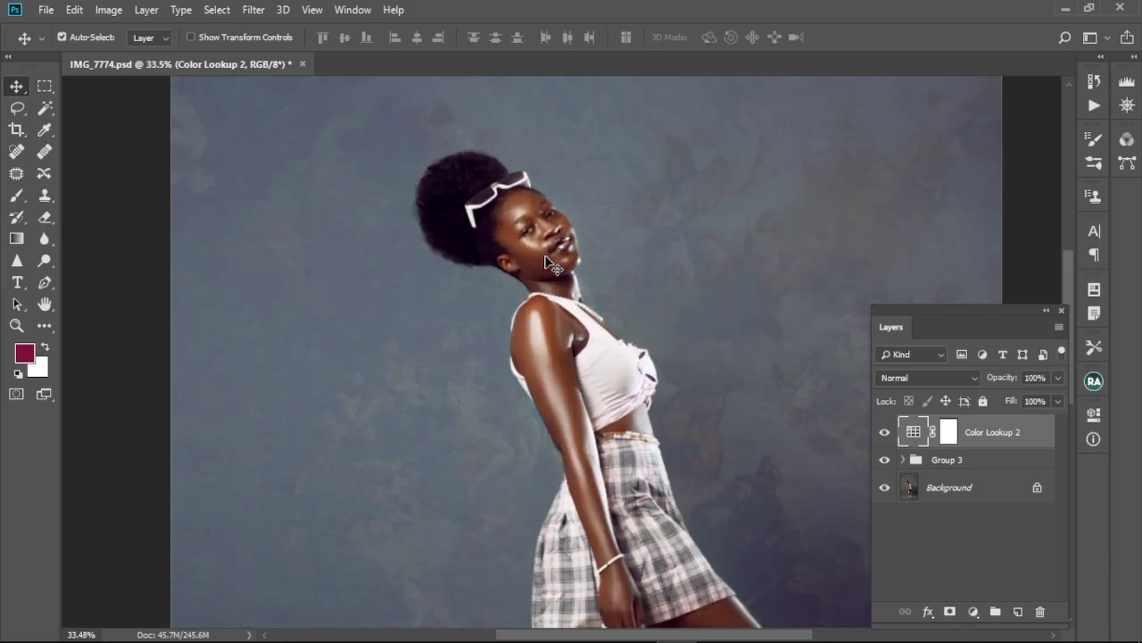
scroll(548, 261, up, 2)
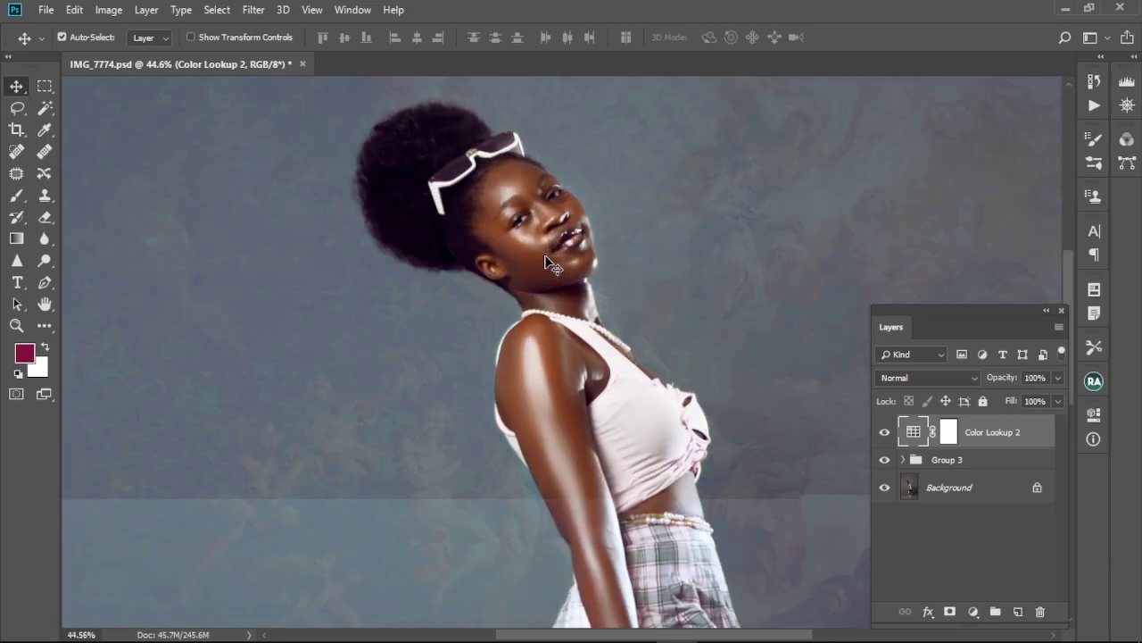
click(884, 433)
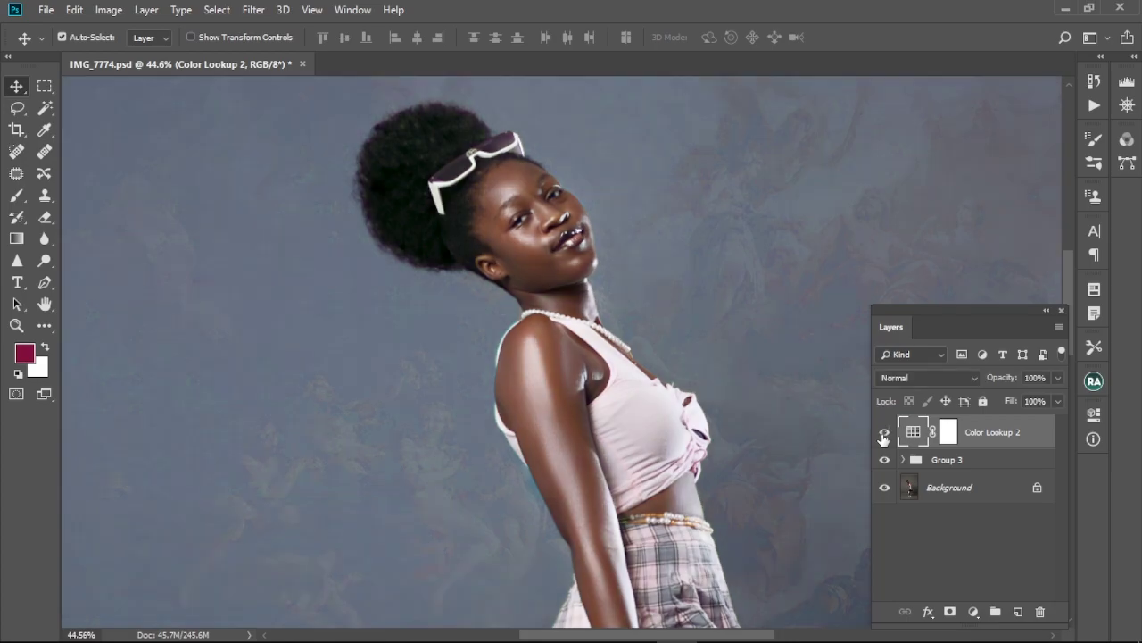
click(884, 434)
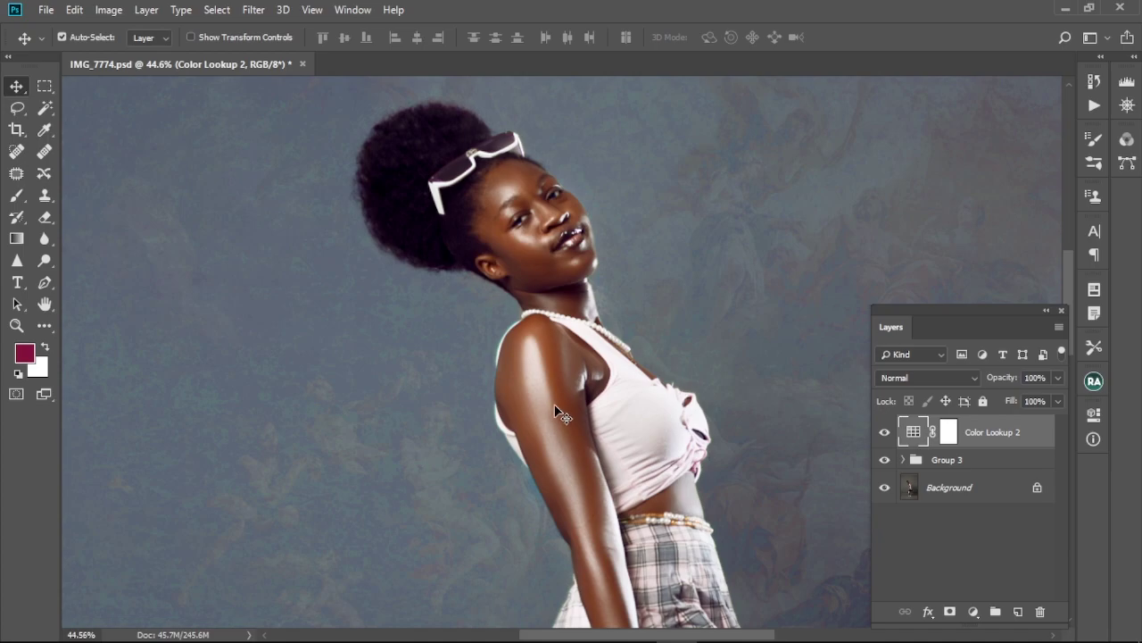
key(ctrl+0)
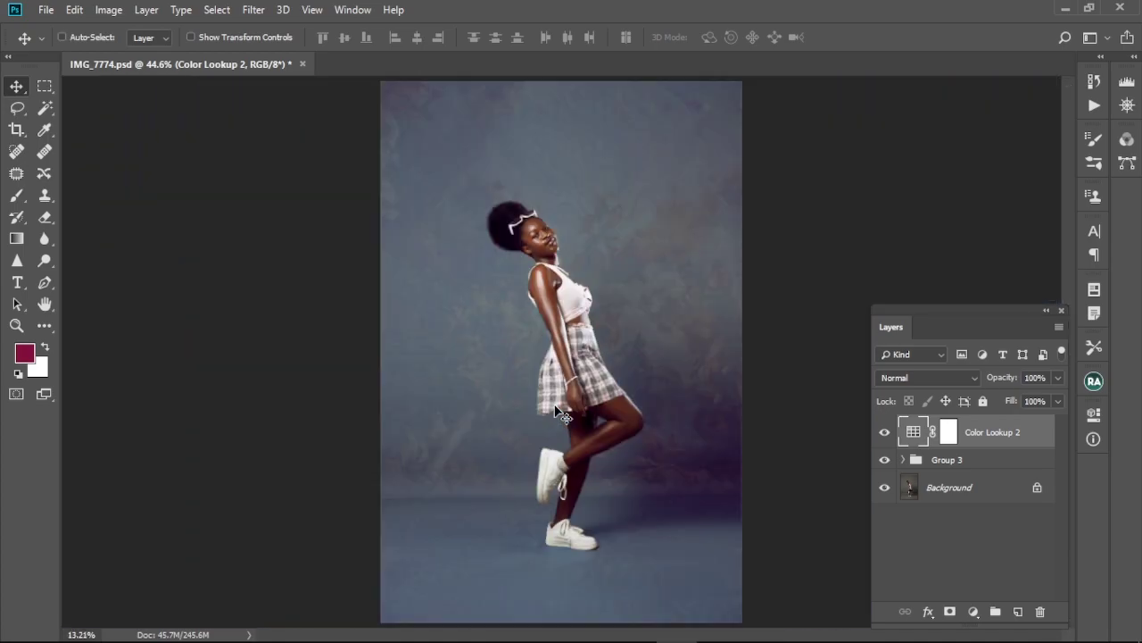
Step: Try Color Lookup 2 opacities of 68%, 41% and 78%, toggling its visibility to compare
scroll(560, 412, down, 2)
scroll(561, 412, up, 2)
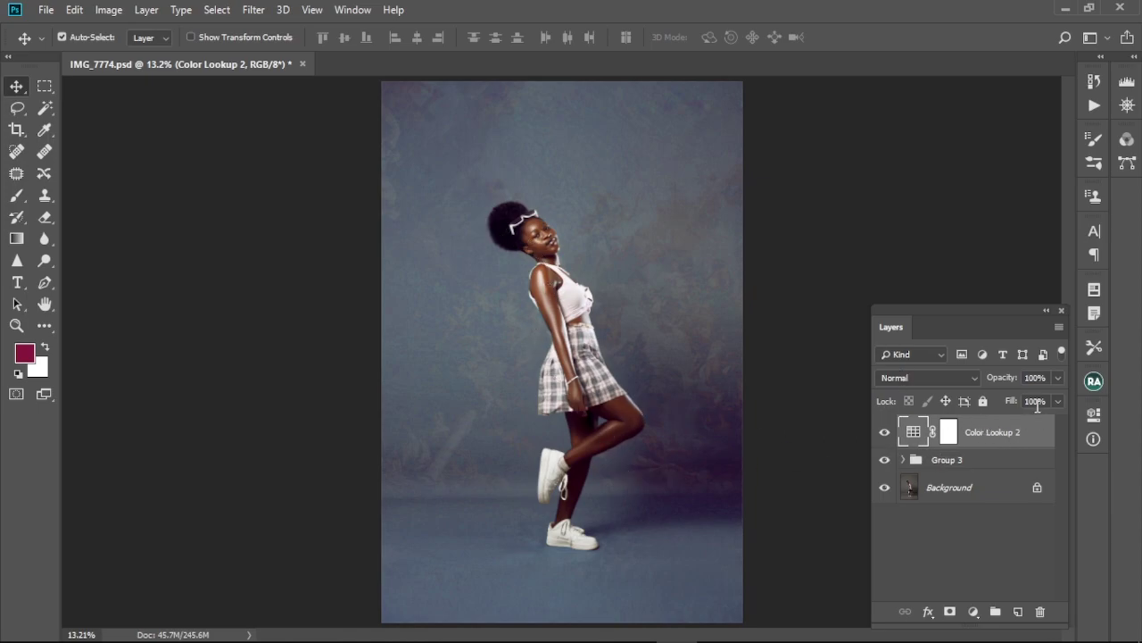
drag(1003, 382, 987, 382)
click(884, 433)
click(884, 434)
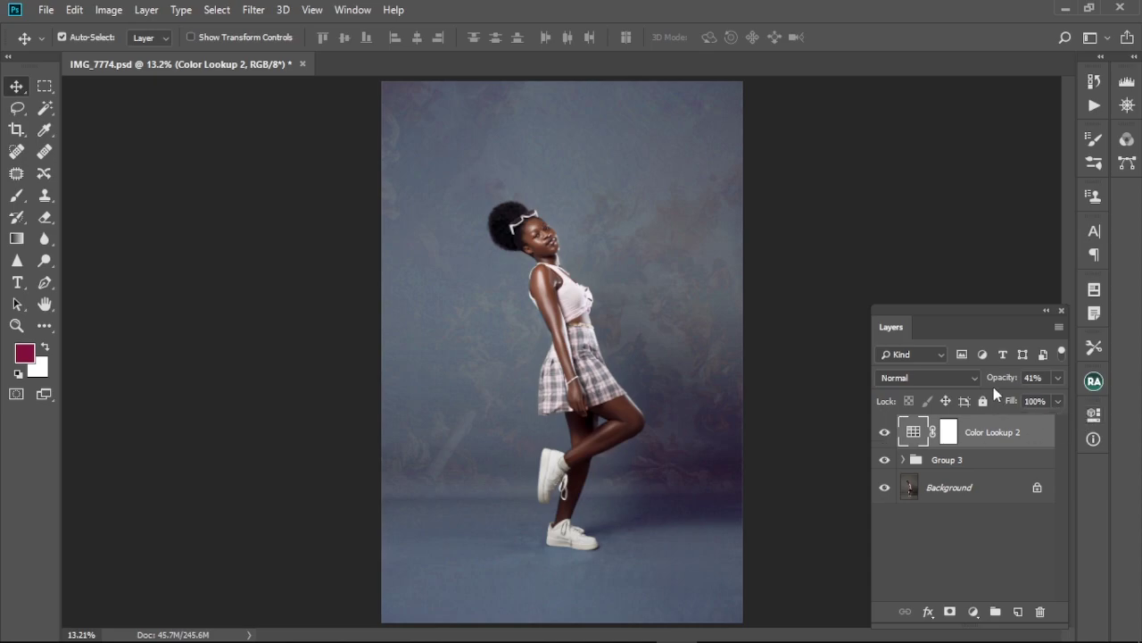
drag(1001, 382, 1035, 383)
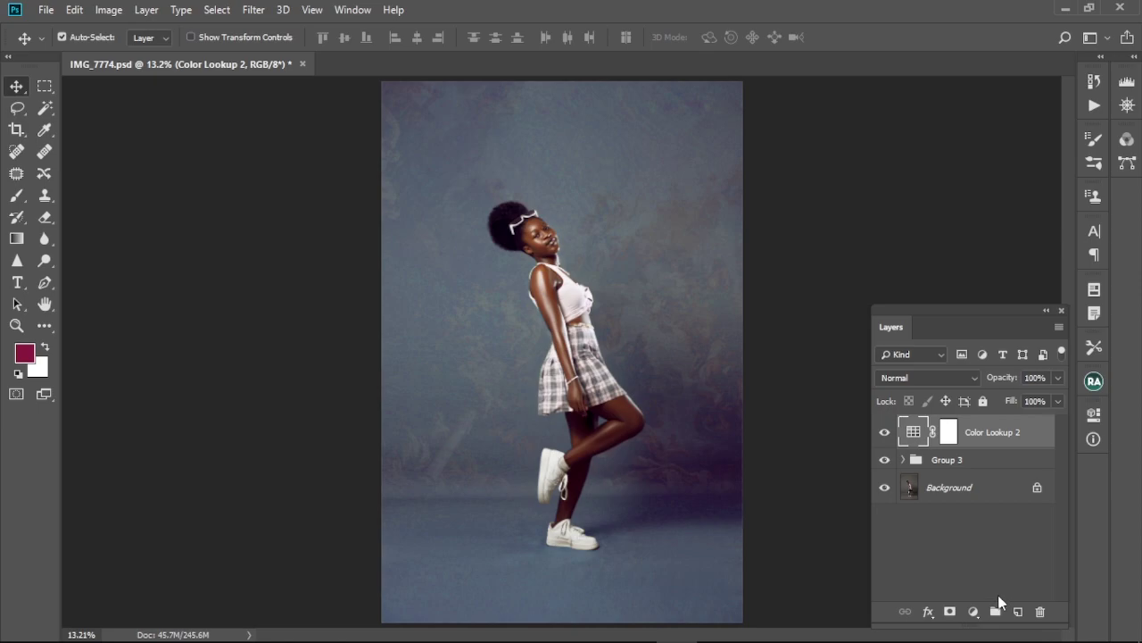
Step: Add a Curves adjustment layer on top of the Color Lookup 2 grade layer
click(974, 612)
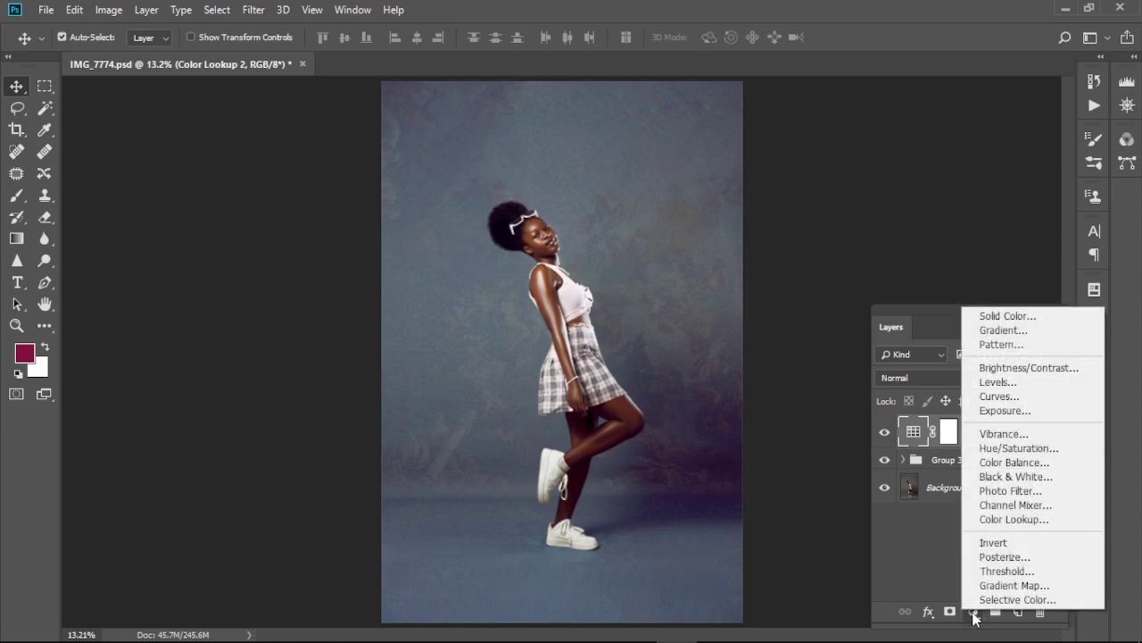
click(1018, 397)
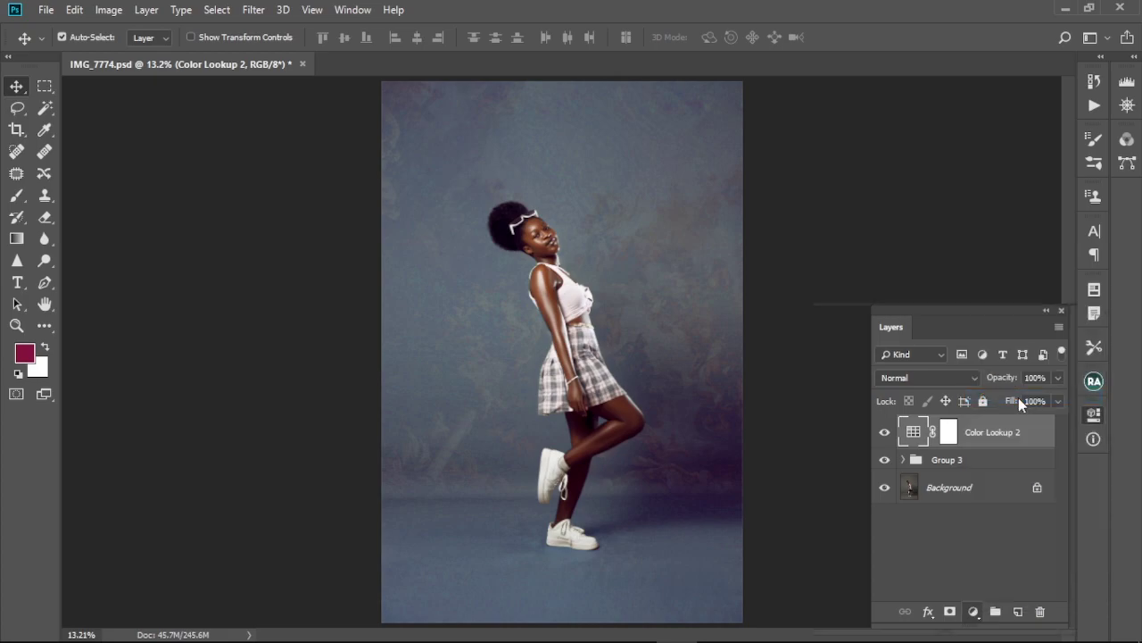